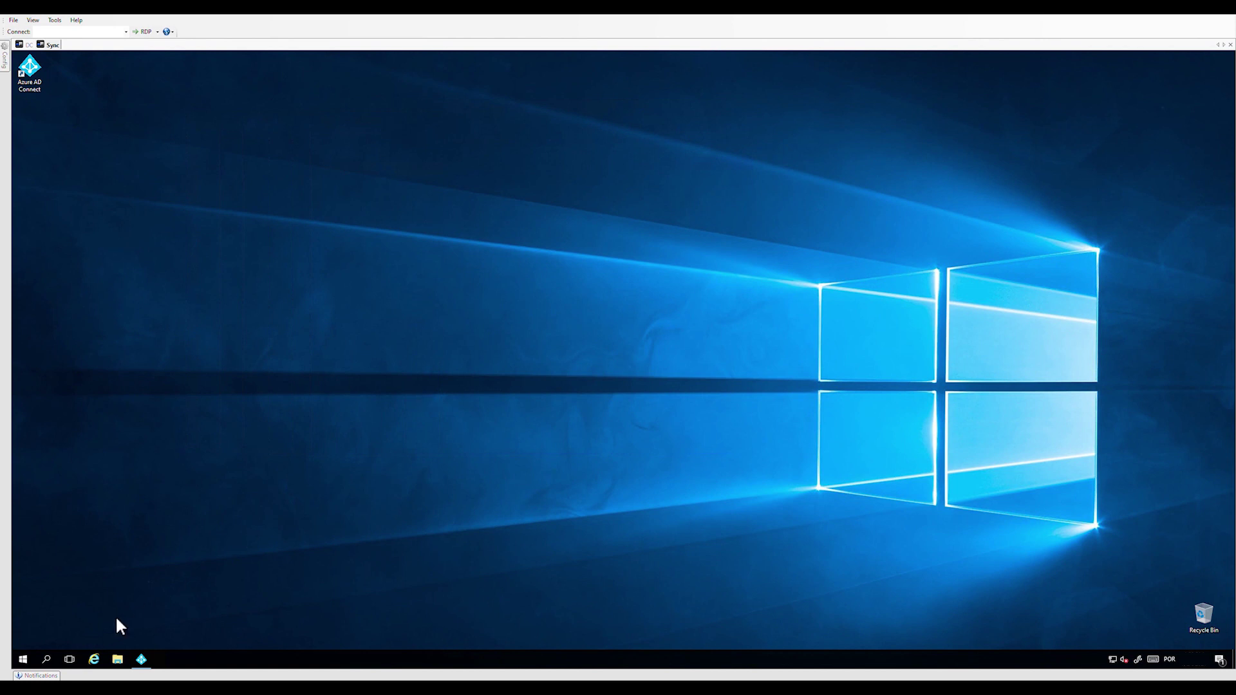
# Step: Launch Windows PowerShell from the Windows search
pyautogui.click(49, 661)
pyautogui.write('power')
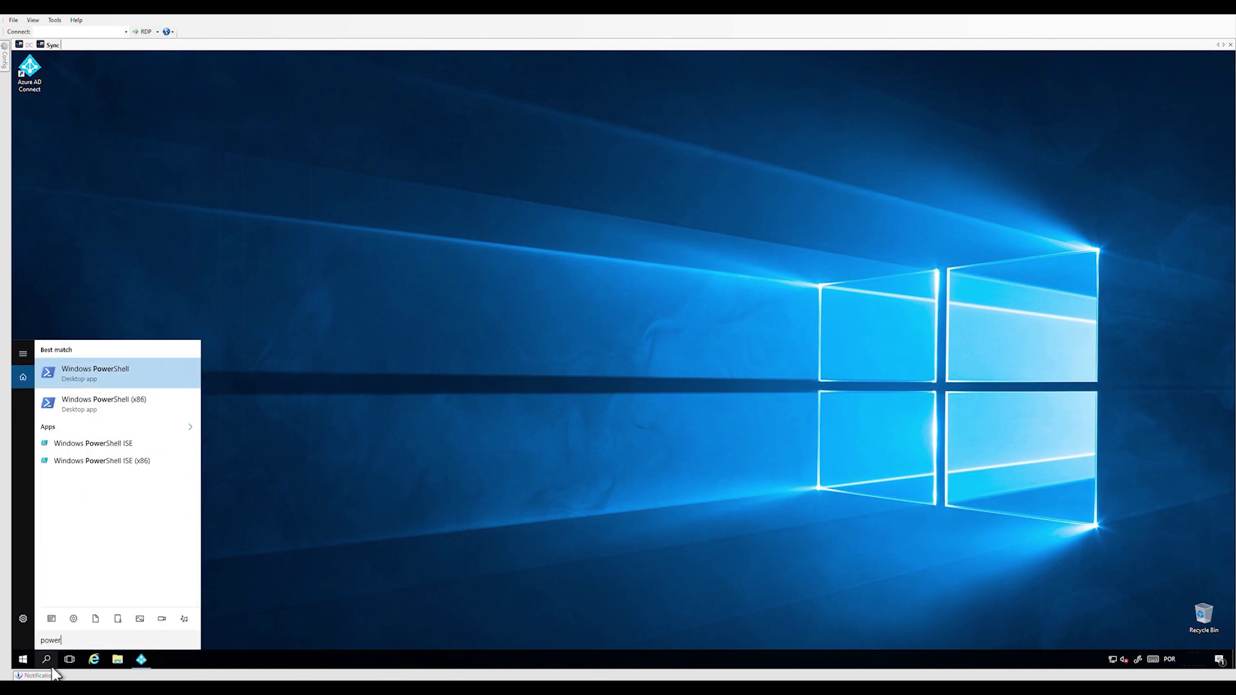
pyautogui.press('Return')
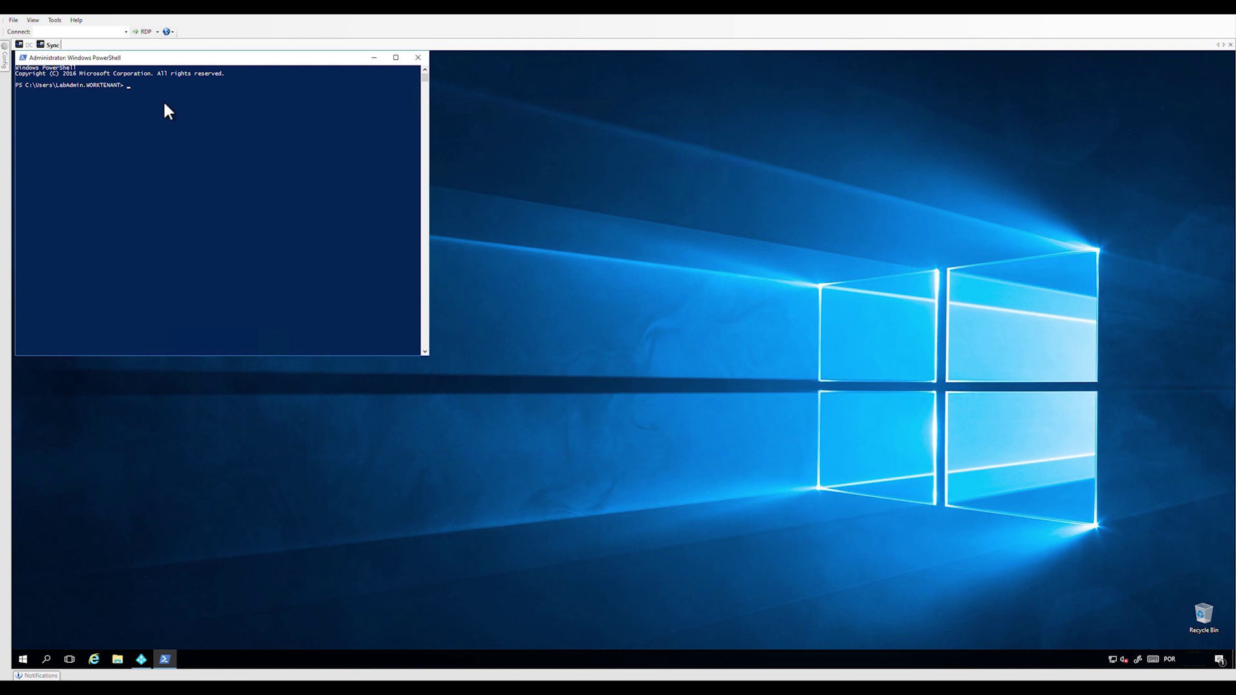
pyautogui.moveTo(164, 61); pyautogui.dragTo(356, 149)
# Step: Run Set-ADSyncScheduler -SyncCycleEnabled $false and verify SyncCycleEnabled reads False
pyautogui.click(358, 193)
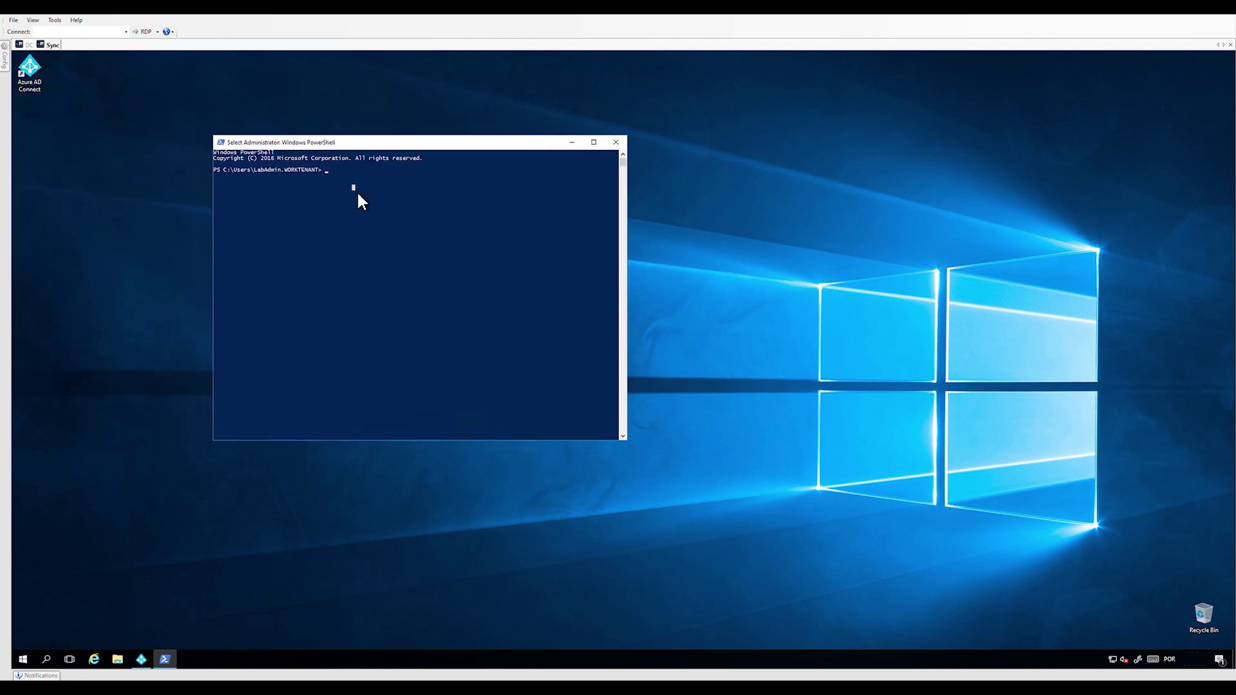
pyautogui.rightClick(358, 194)
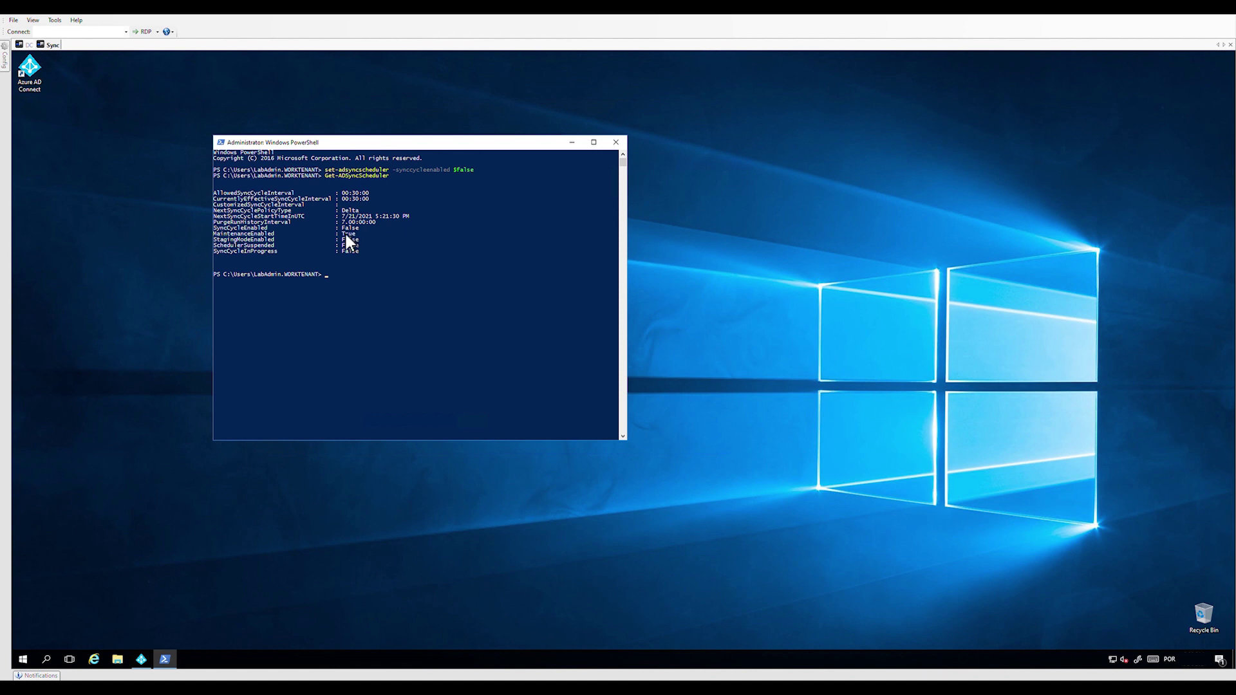
pyautogui.moveTo(218, 229); pyautogui.dragTo(318, 229)
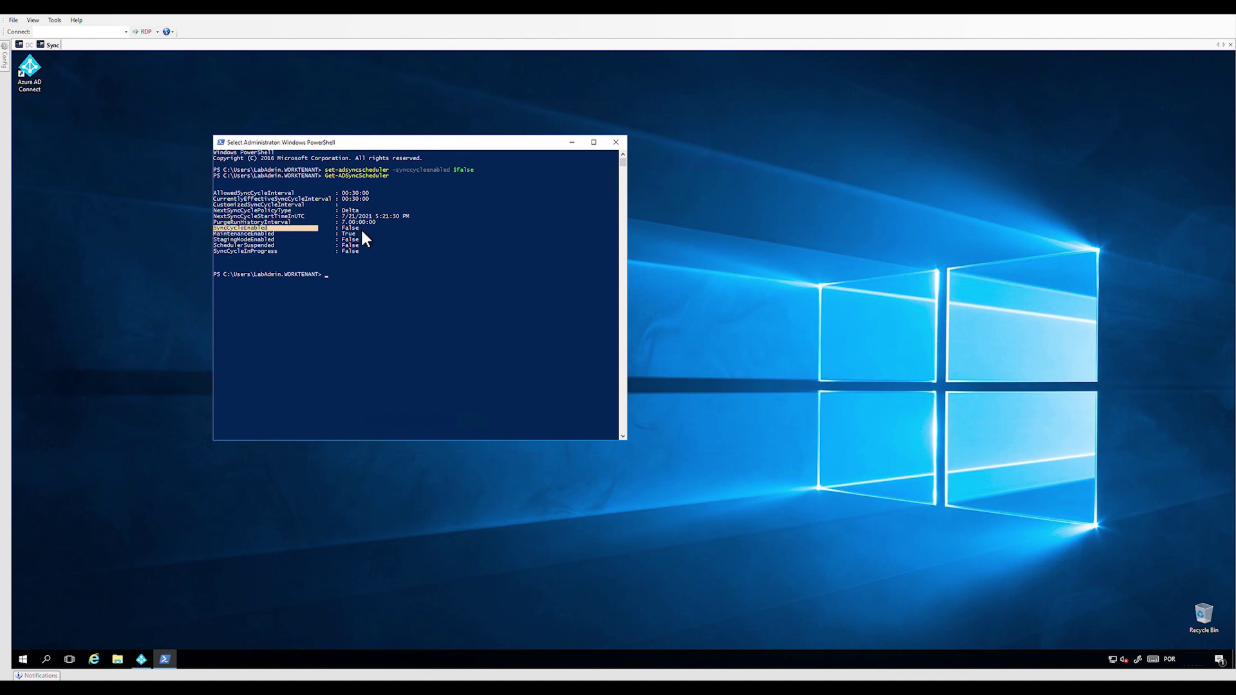
pyautogui.click(572, 143)
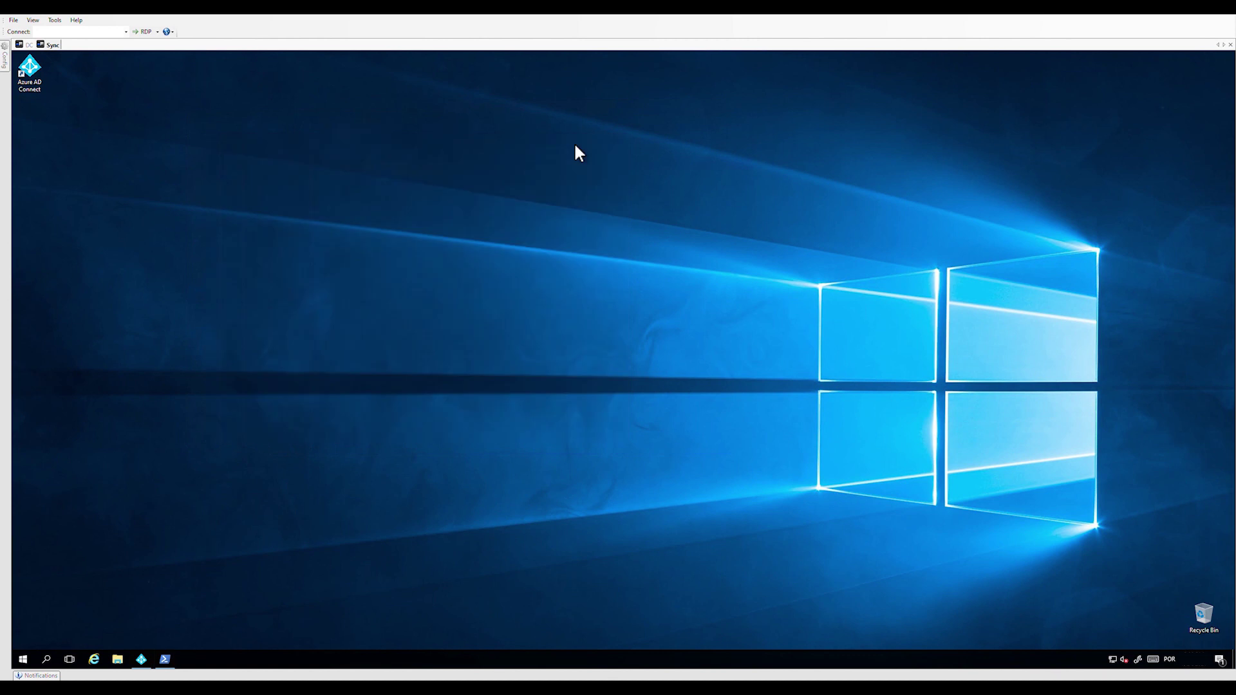
# Step: Clone the In from AD - User AccountEnabled rule, disabling the original
pyautogui.click(141, 659)
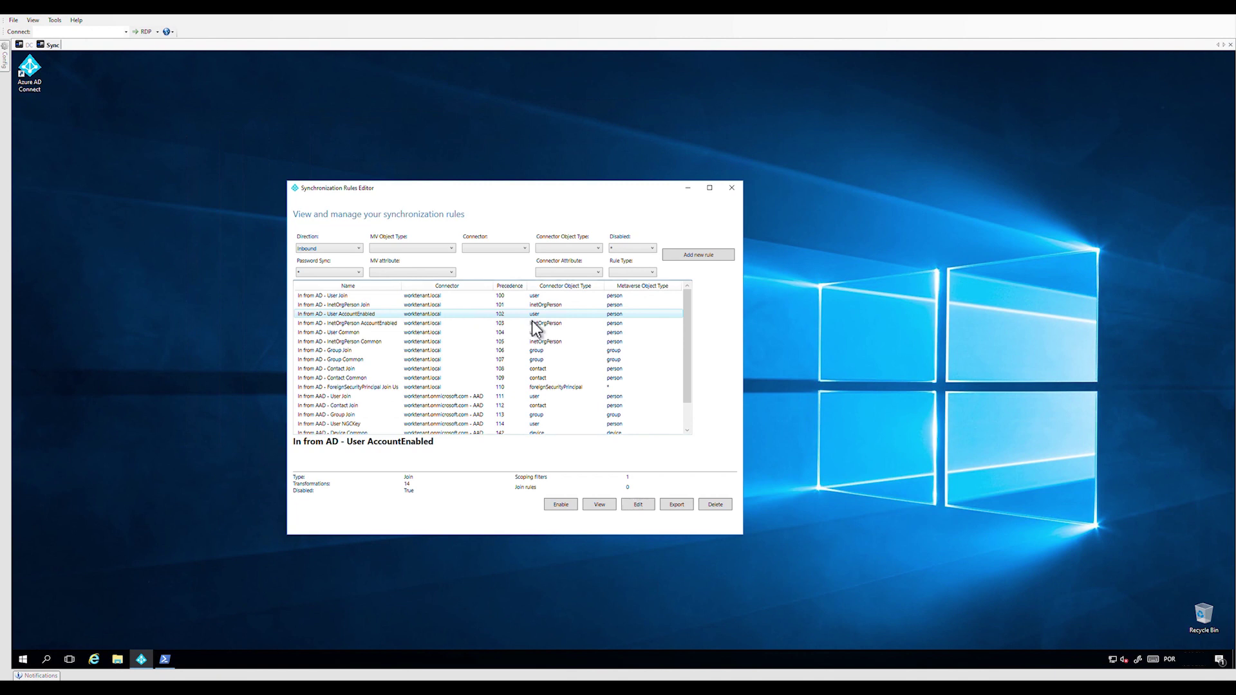
pyautogui.click(637, 515)
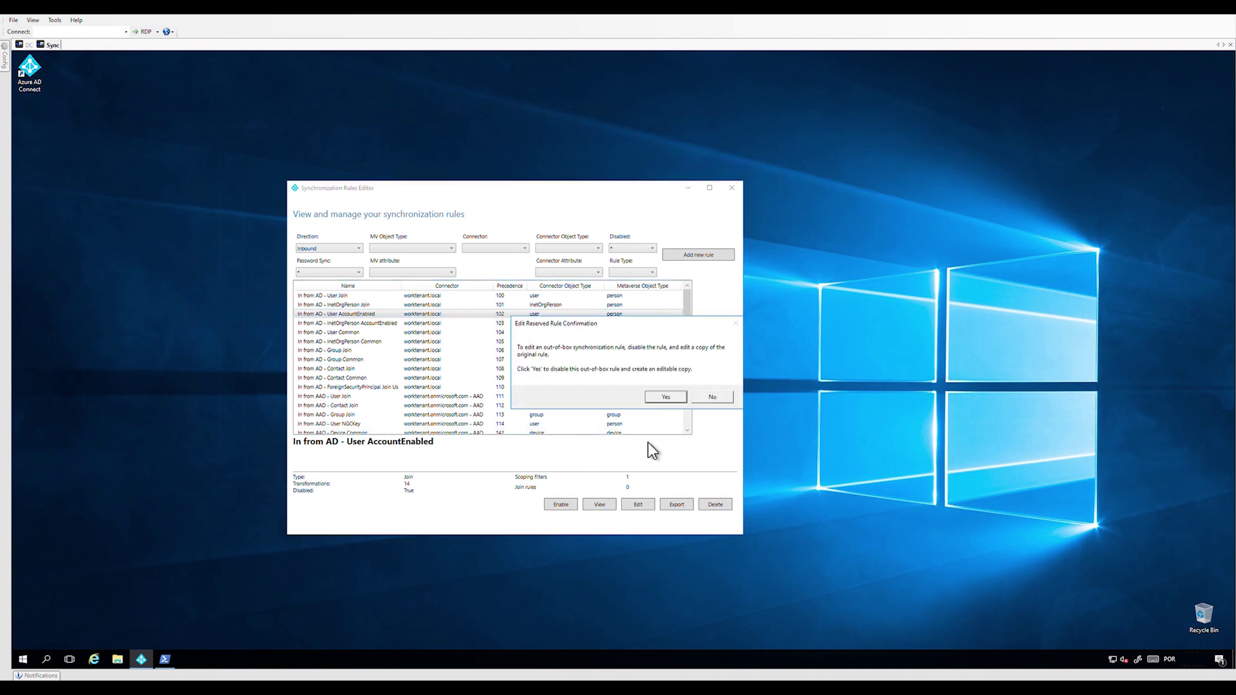
pyautogui.click(668, 398)
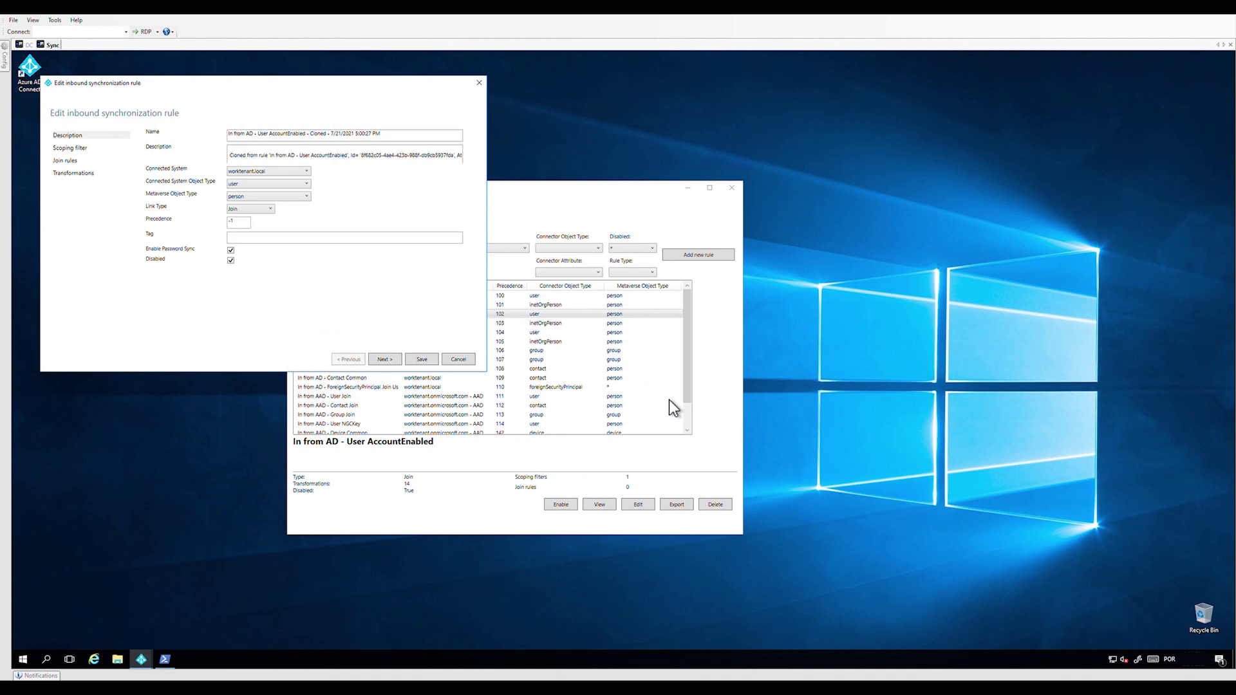
pyautogui.moveTo(283, 83); pyautogui.dragTo(508, 234)
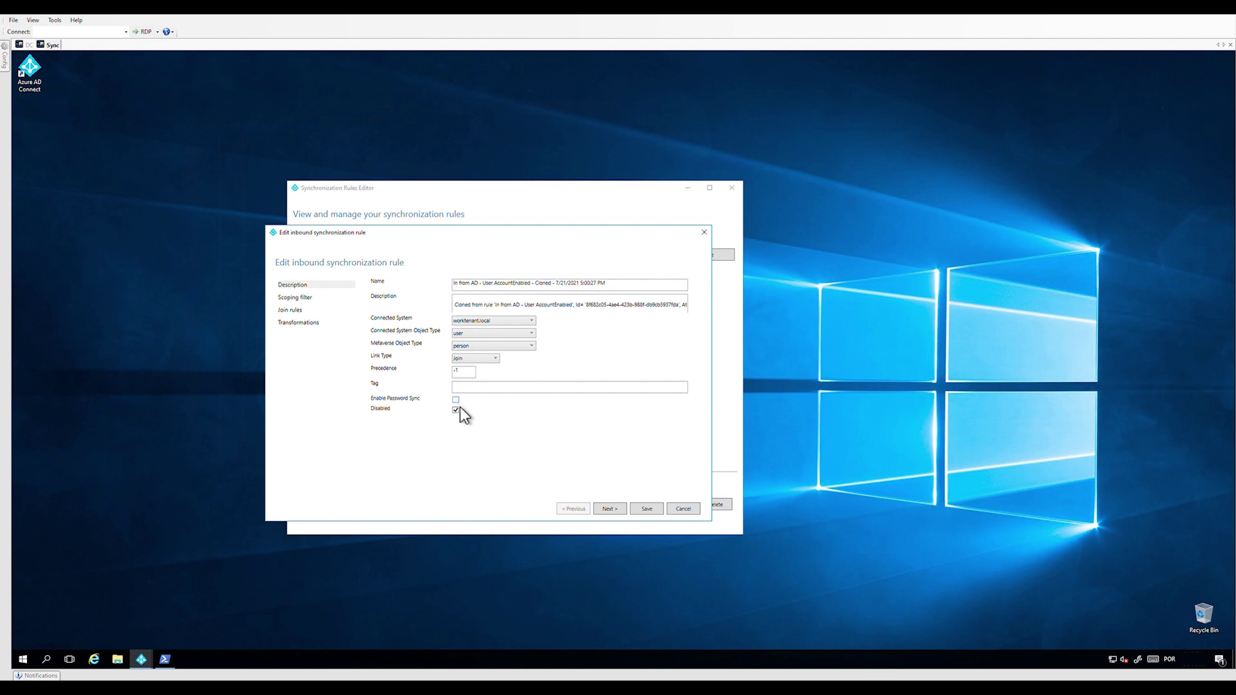
# Step: Give the clone precedence 90, enable it, and rename it 'Filter Users from PHS'
pyautogui.doubleClick(460, 376)
pyautogui.write('90')
pyautogui.click(456, 411)
pyautogui.moveTo(606, 291); pyautogui.dragTo(546, 291)
pyautogui.write('Fi')
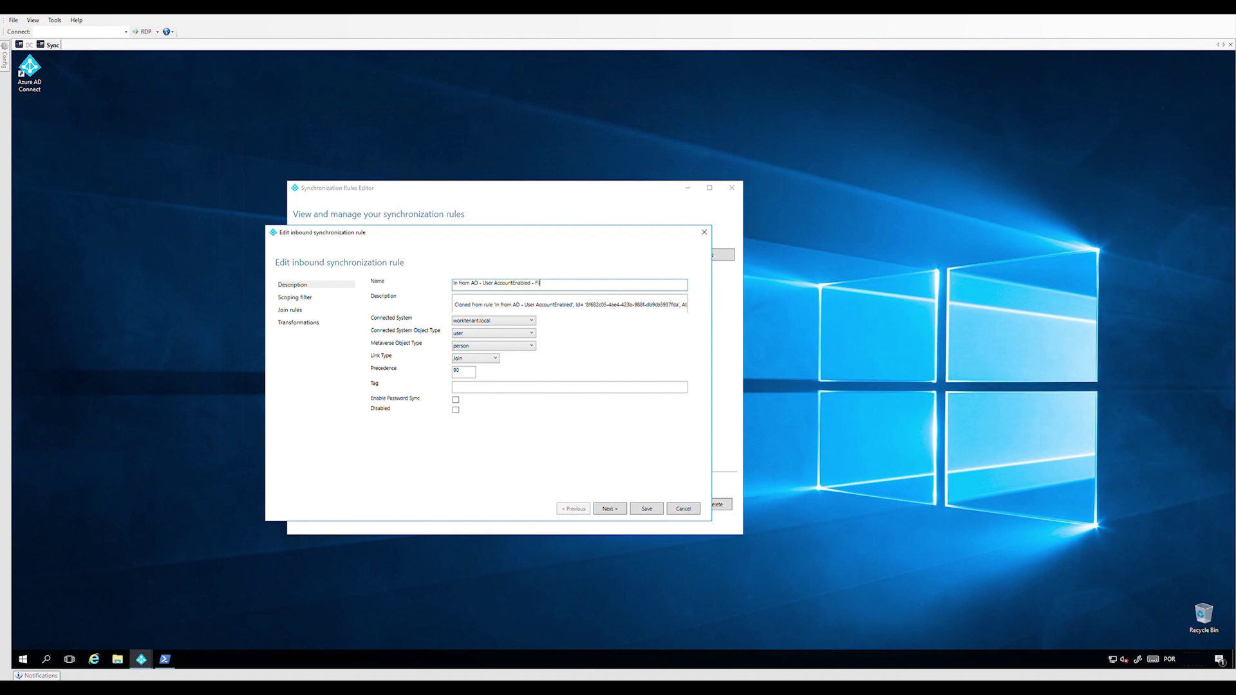
pyautogui.write('lter Users from PHS')
# Step: Add a scoping clause adminDescription EQUAL PHSFiltered to the cloned rule
pyautogui.click(304, 299)
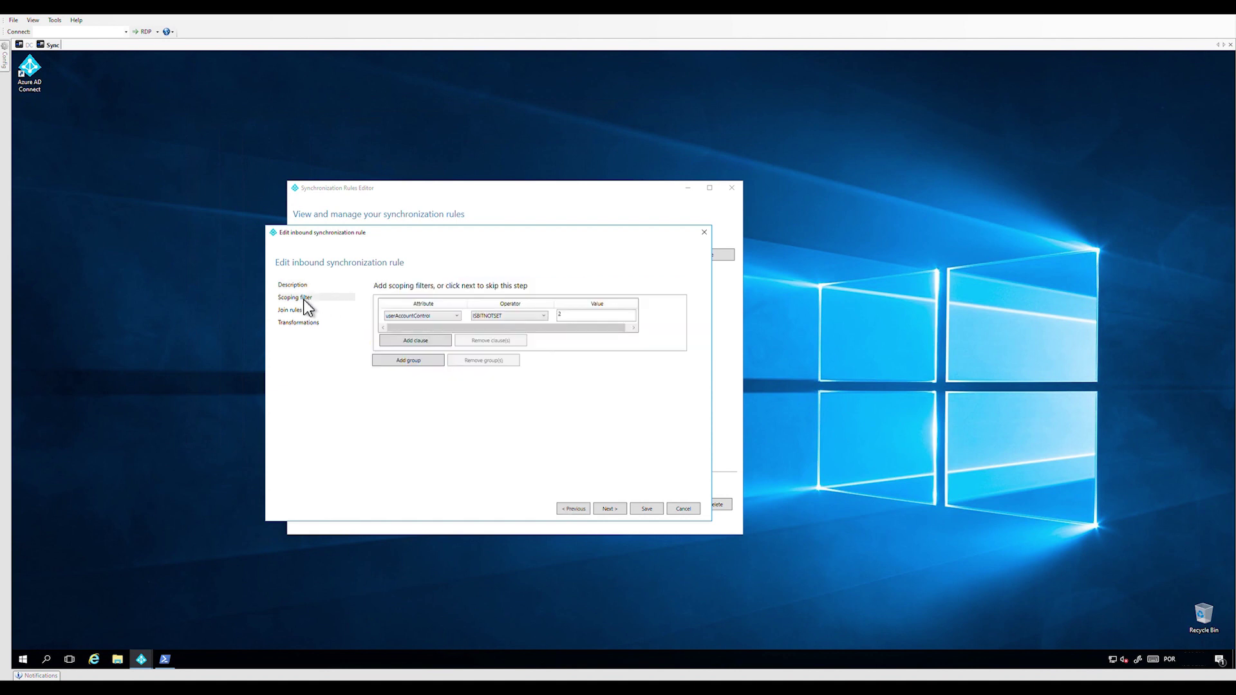
pyautogui.click(422, 345)
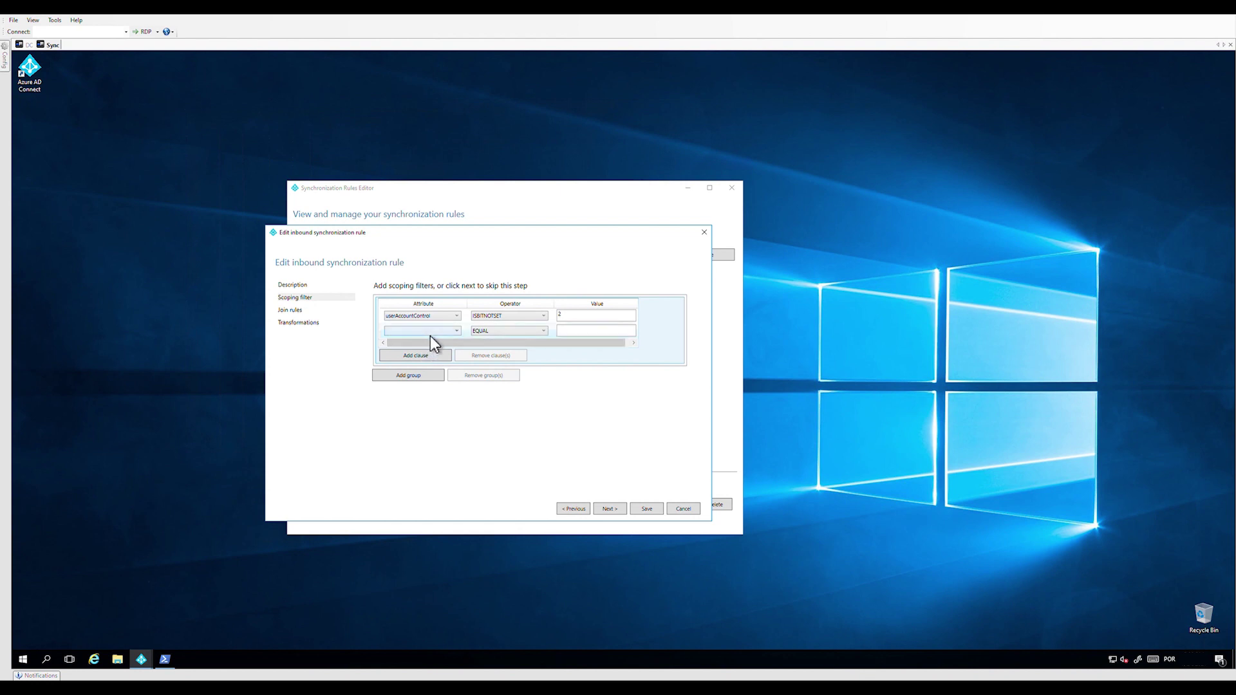
pyautogui.click(430, 334)
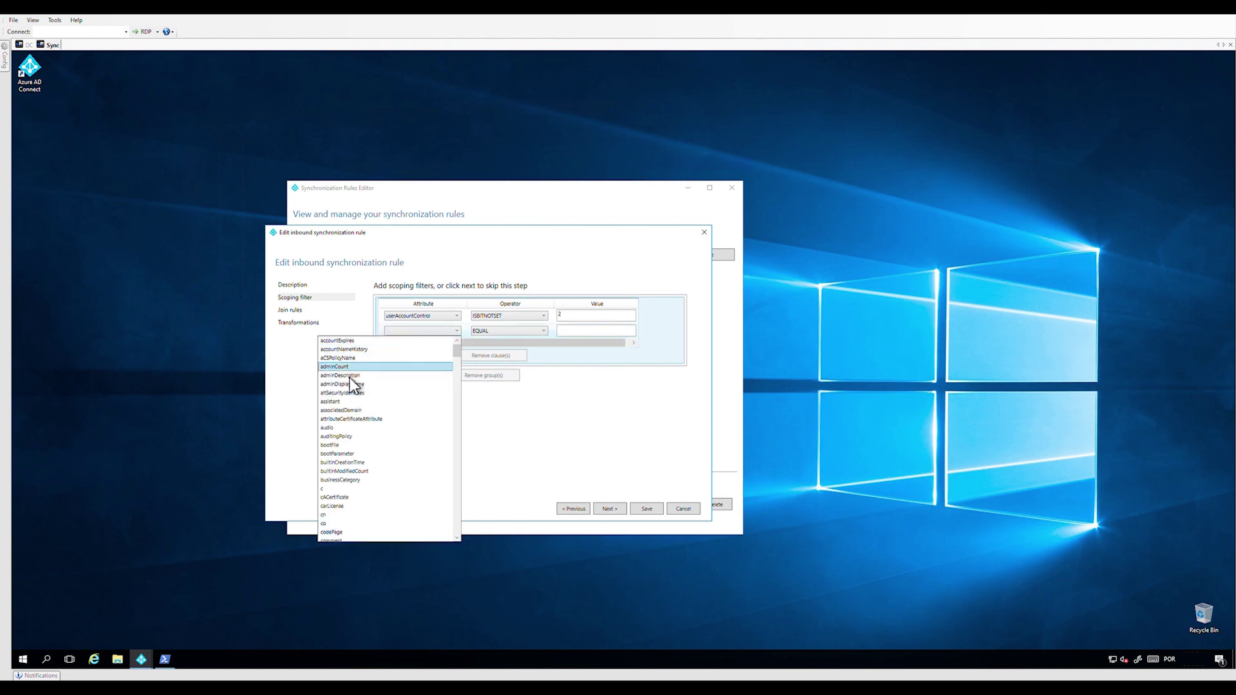
pyautogui.click(351, 376)
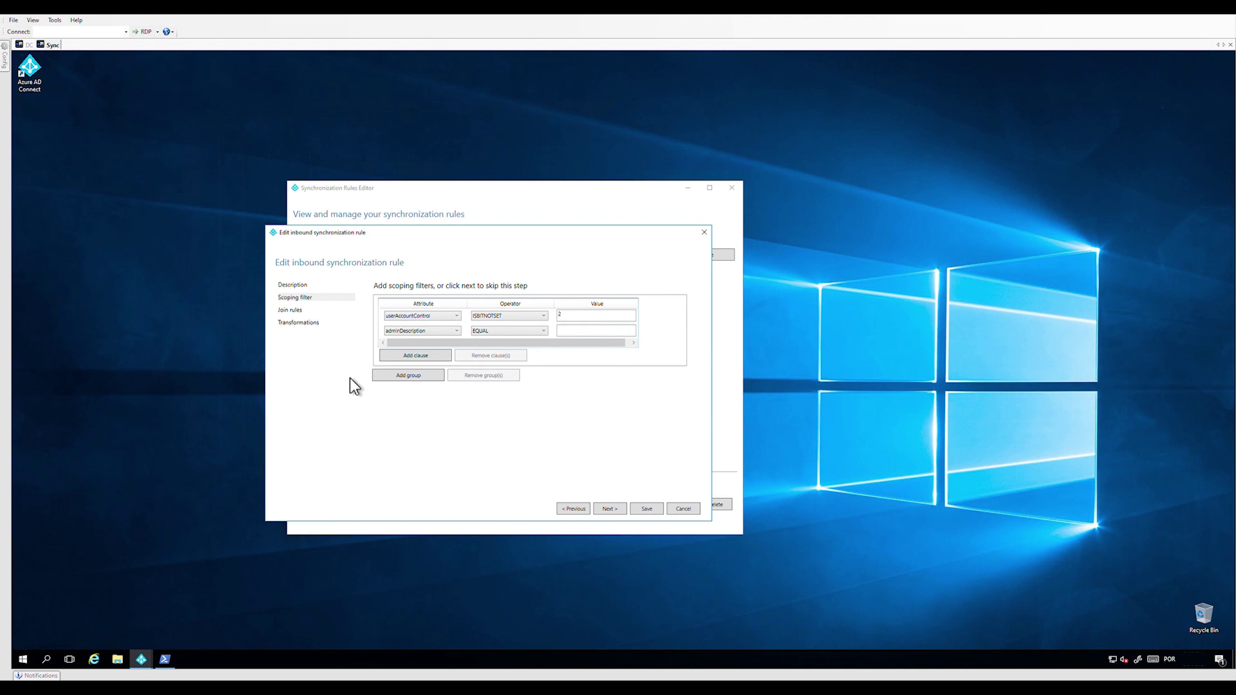
pyautogui.click(581, 336)
pyautogui.write('#')
pyautogui.write('HSFiltered')
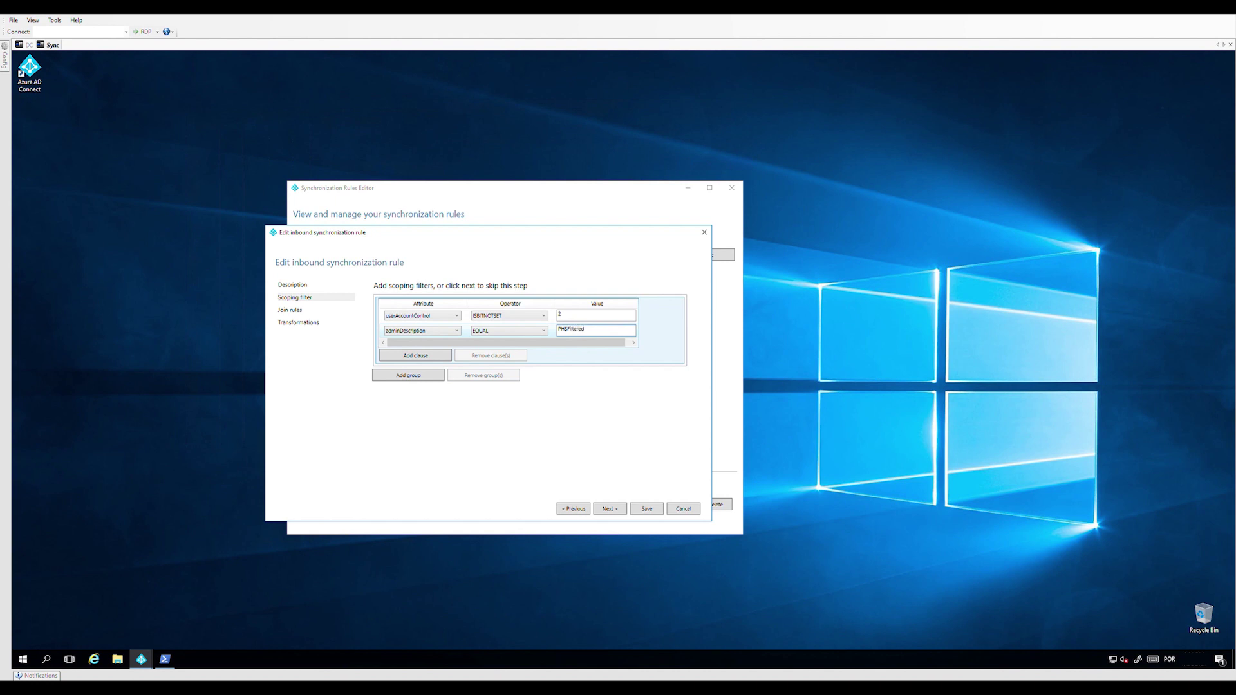
# Step: Save the rule, accepting the expression warning and full synchronization notice
pyautogui.click(650, 513)
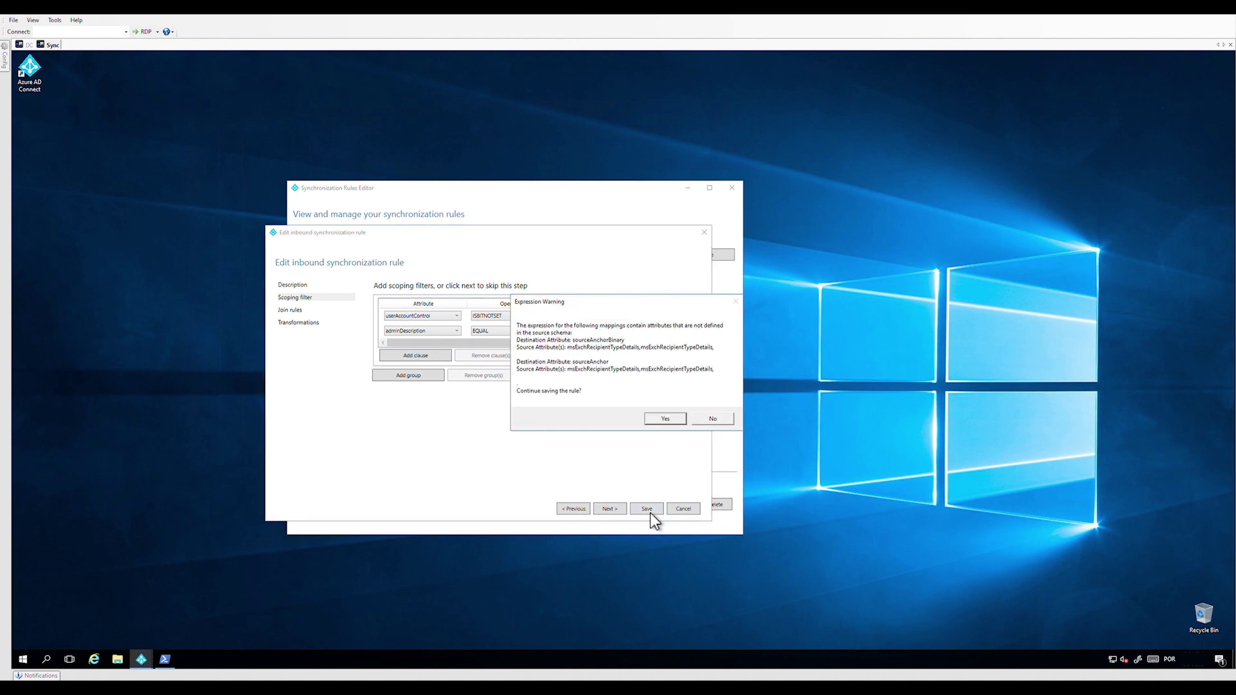
pyautogui.click(675, 421)
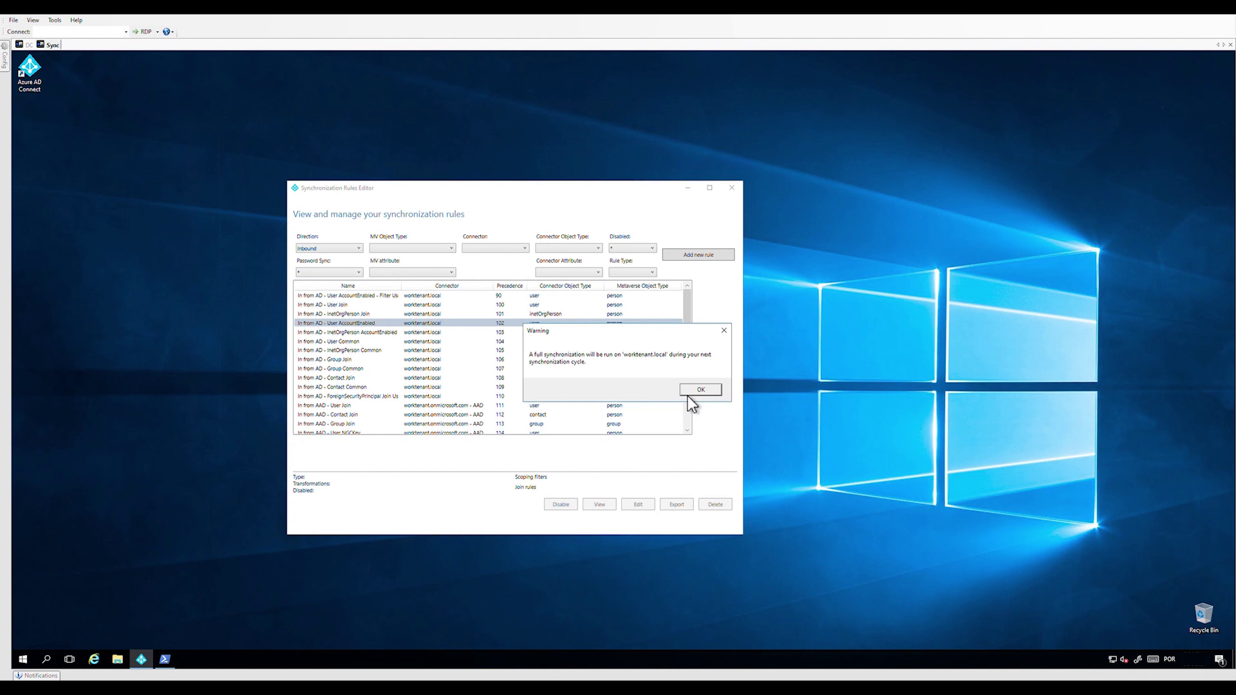
pyautogui.click(699, 390)
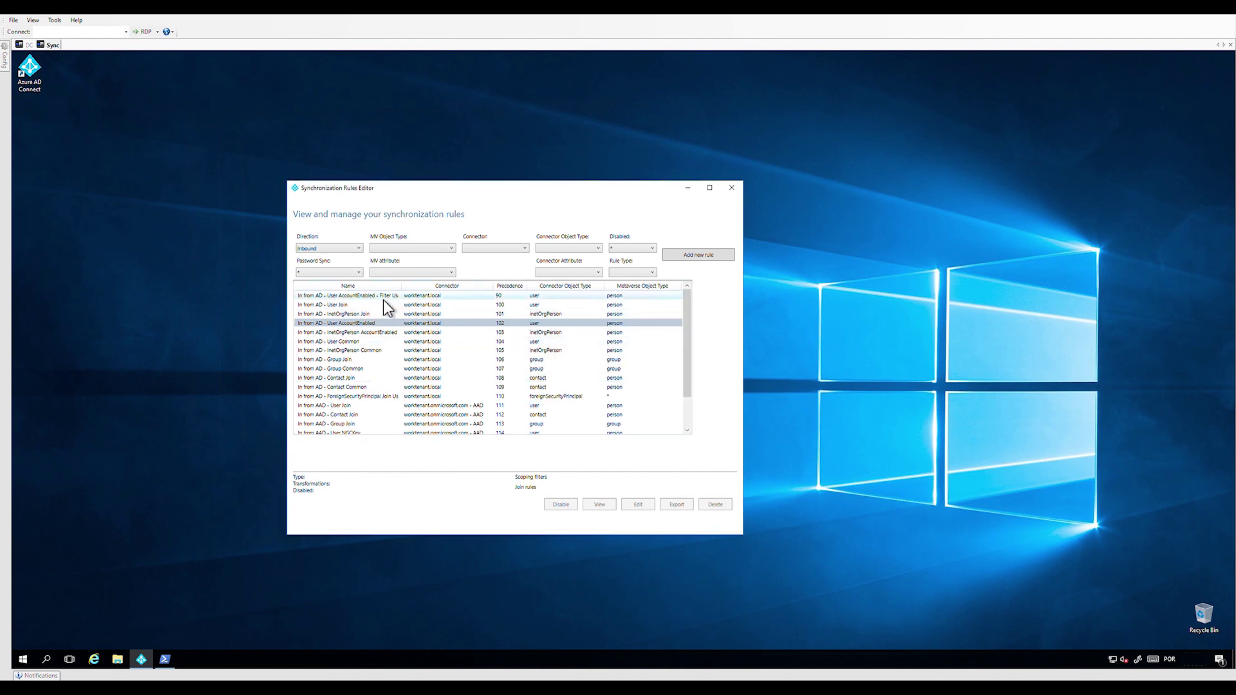
# Step: Widen the Name column and clone the User AccountEnabled rule again
pyautogui.moveTo(402, 296); pyautogui.dragTo(465, 297)
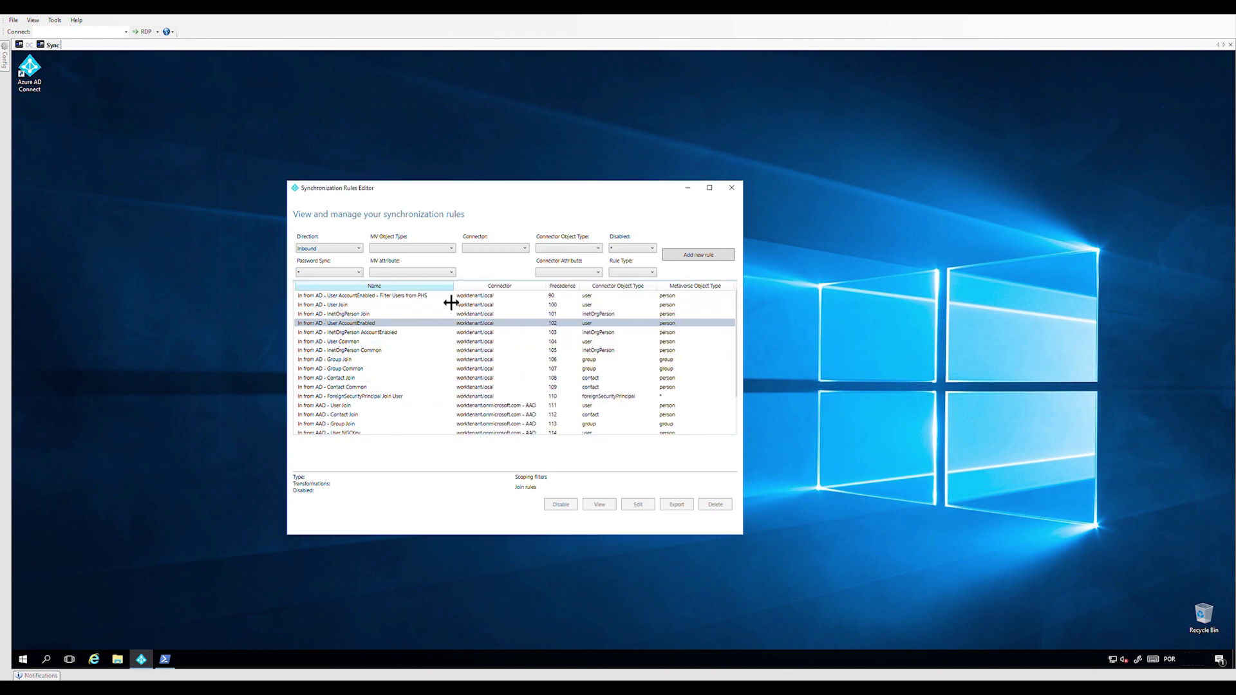
pyautogui.click(402, 323)
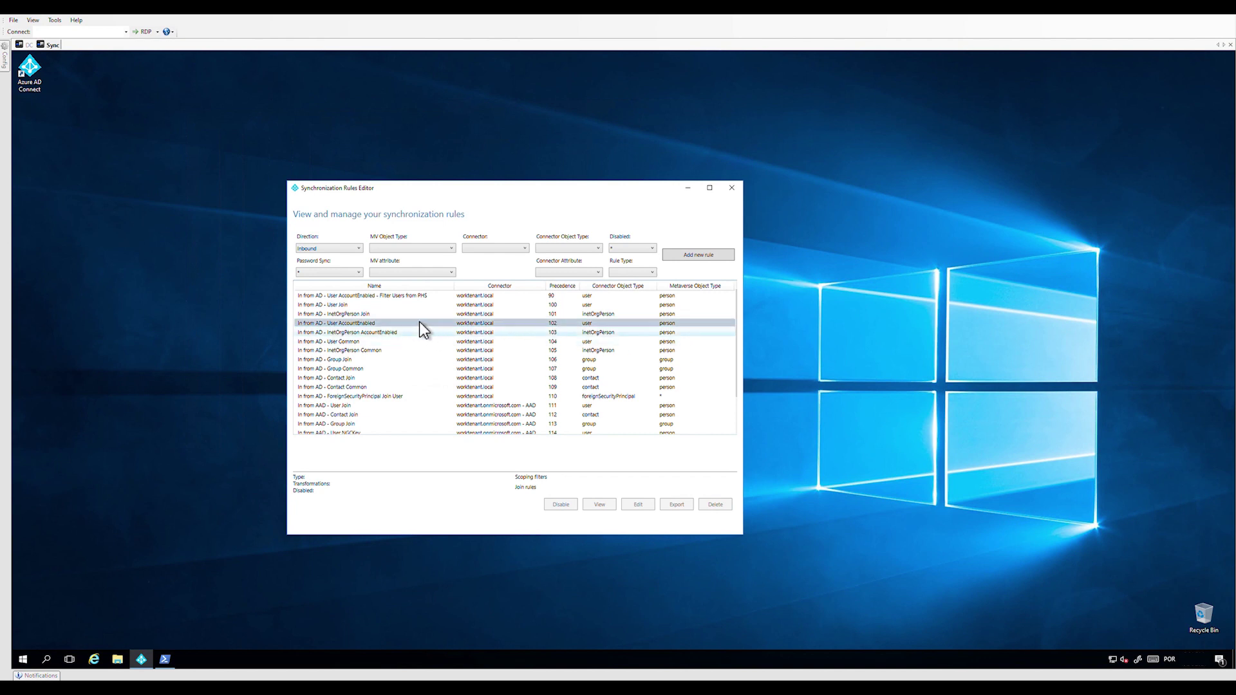
pyautogui.click(646, 510)
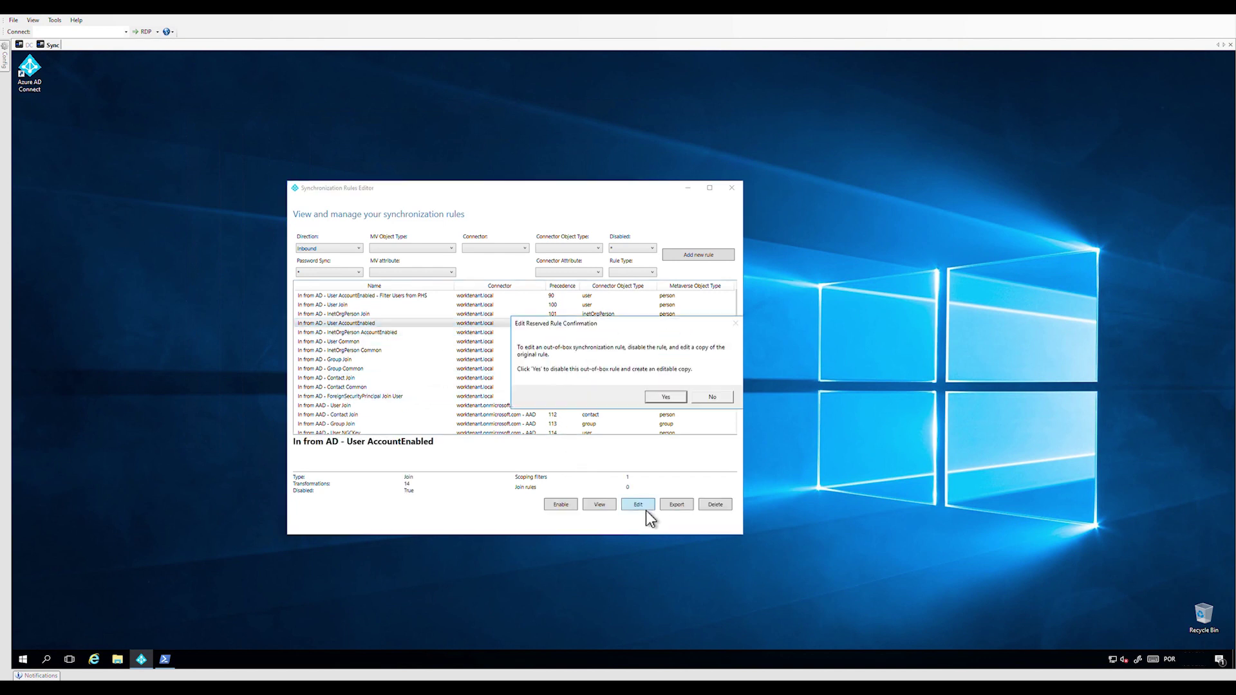
pyautogui.click(665, 397)
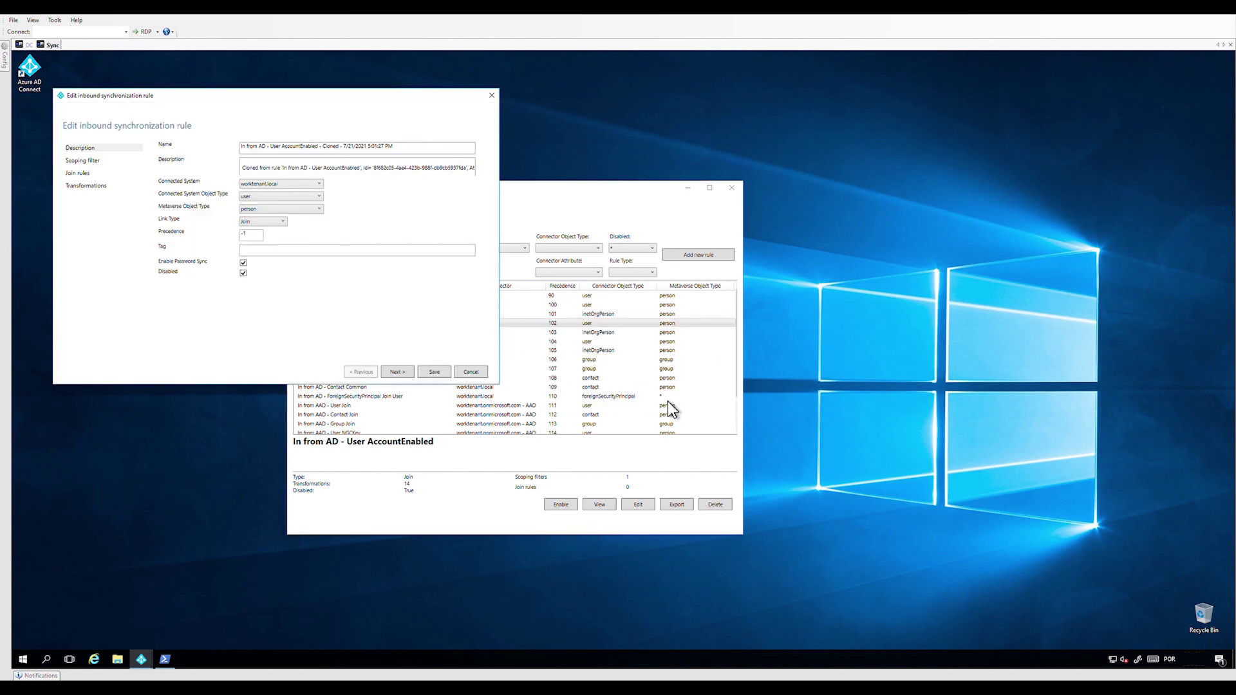
pyautogui.moveTo(266, 99); pyautogui.dragTo(357, 162)
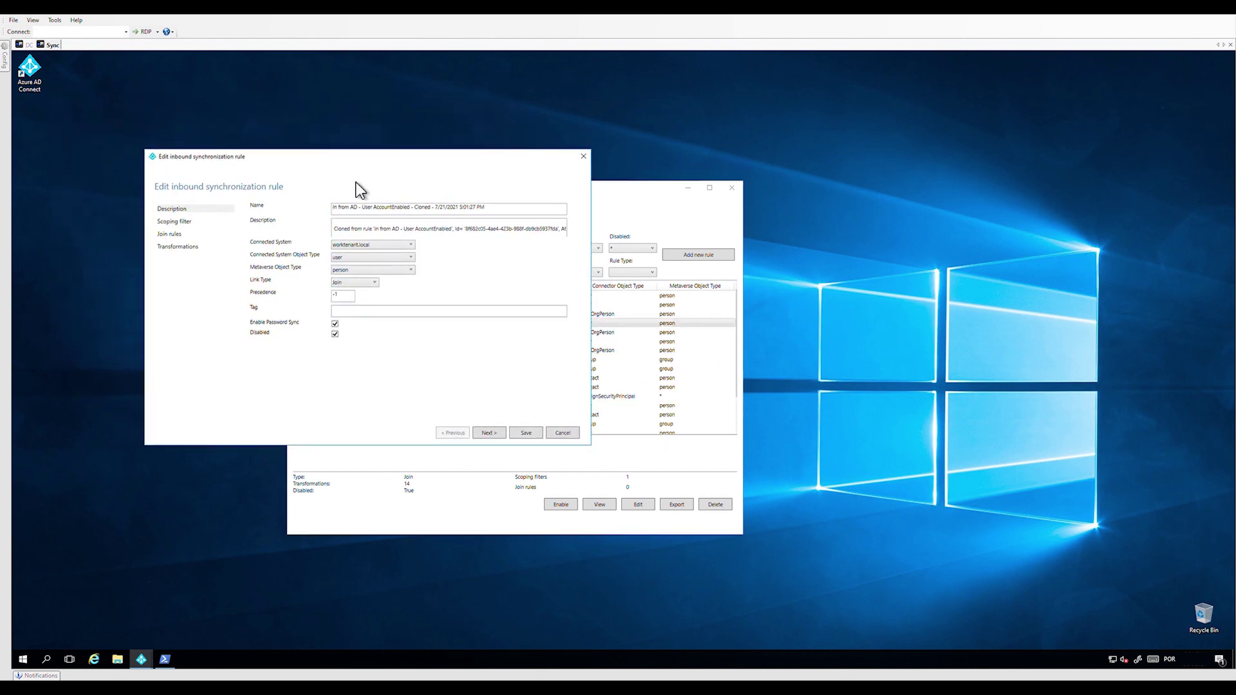
# Step: Set precedence 89, enable the clone, and rename it 'Users included for PHS'
pyautogui.doubleClick(332, 297)
pyautogui.click(336, 335)
pyautogui.moveTo(491, 213); pyautogui.dragTo(425, 217)
pyautogui.write('Users included for PHS')
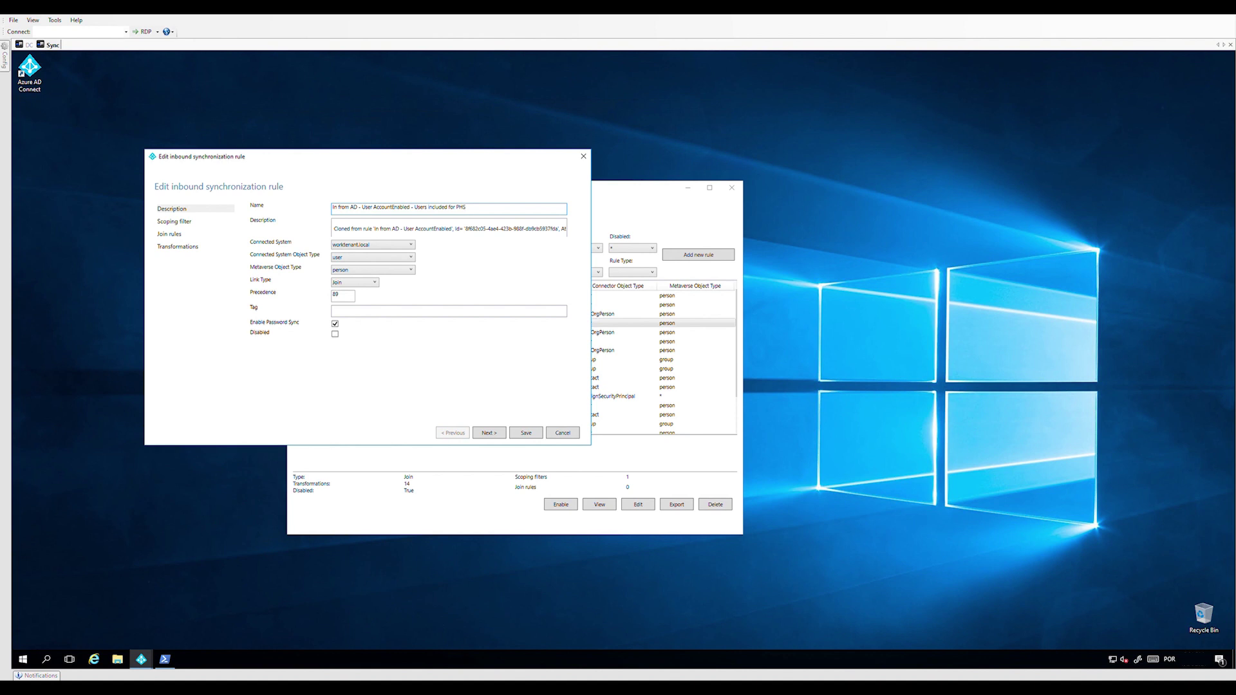
# Step: Add a scoping clause adminDescription NOTEQUAL PHSFiltered to the rule
pyautogui.click(186, 225)
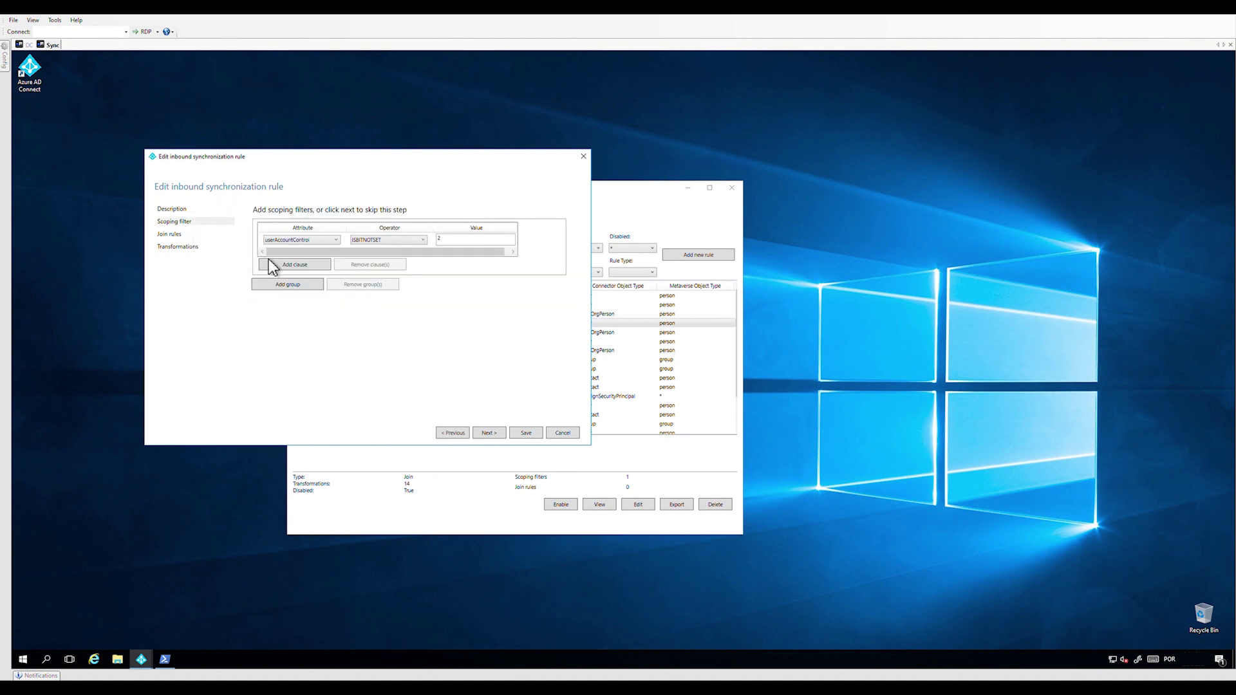
pyautogui.click(291, 268)
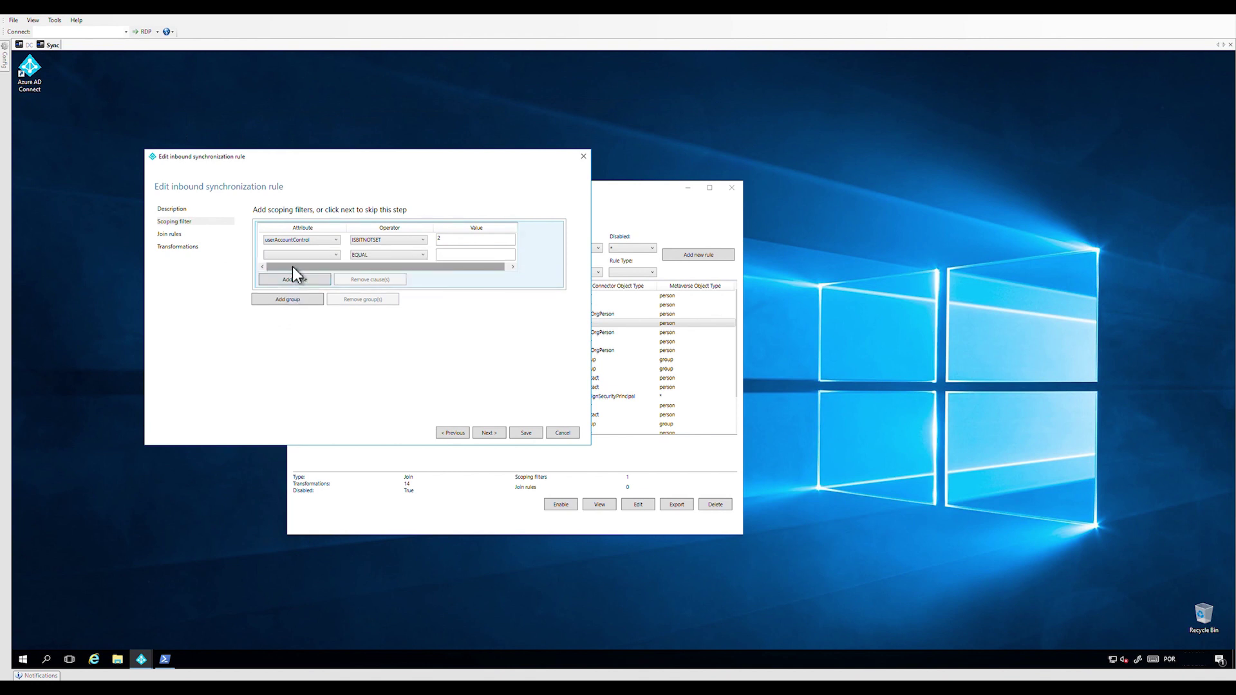
pyautogui.click(297, 256)
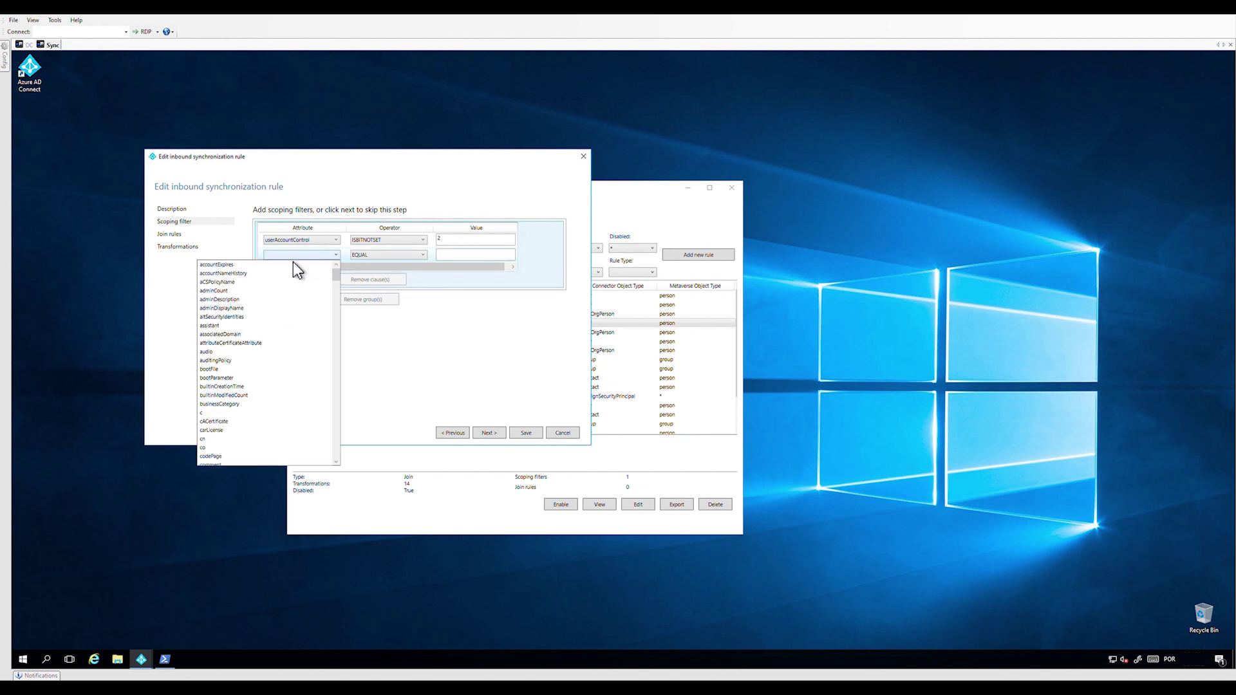
pyautogui.click(243, 301)
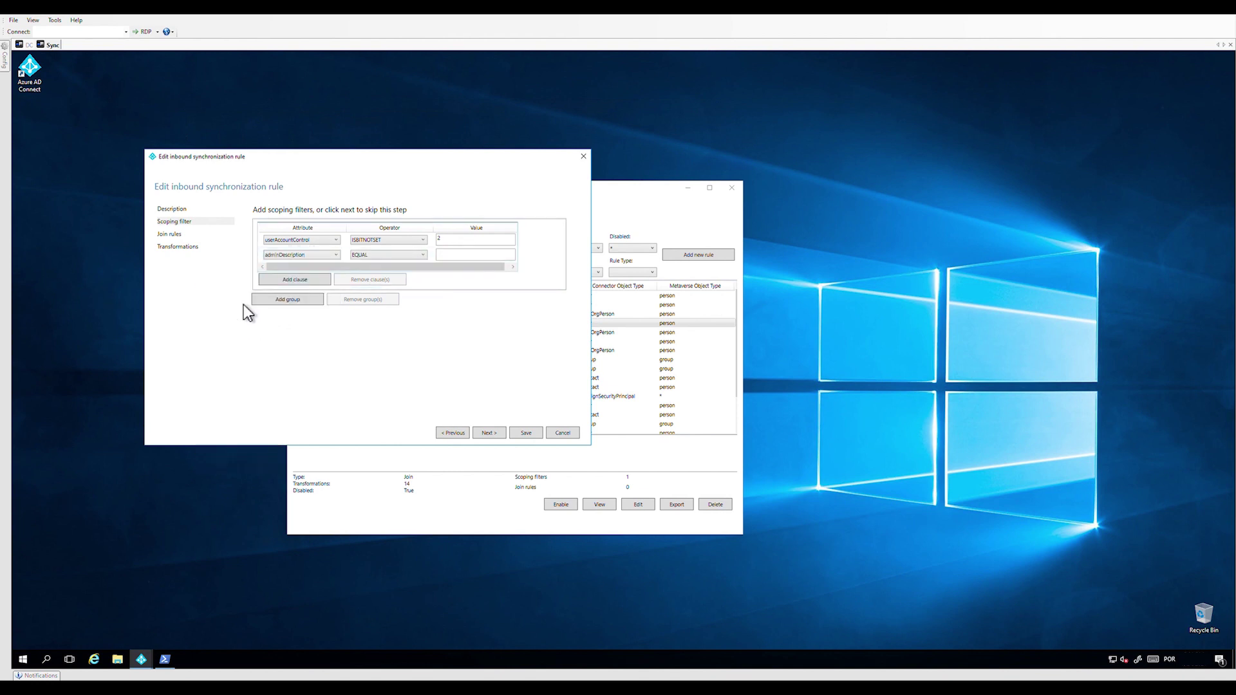
pyautogui.click(383, 257)
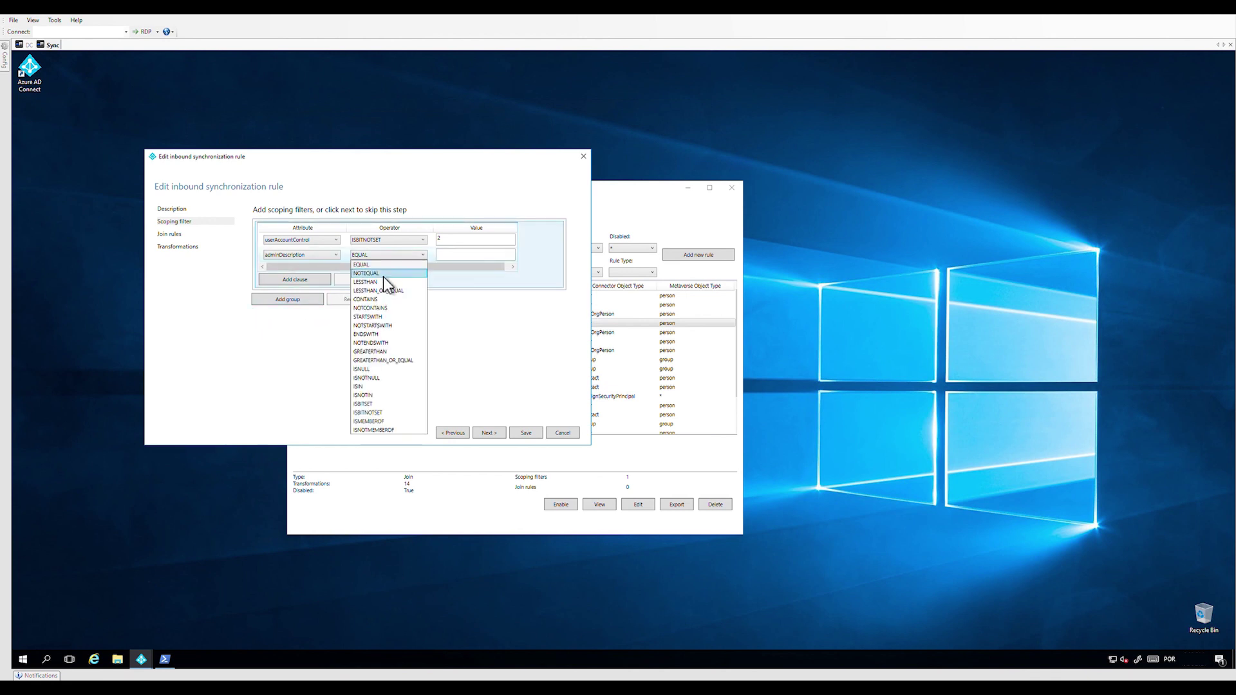
pyautogui.click(384, 276)
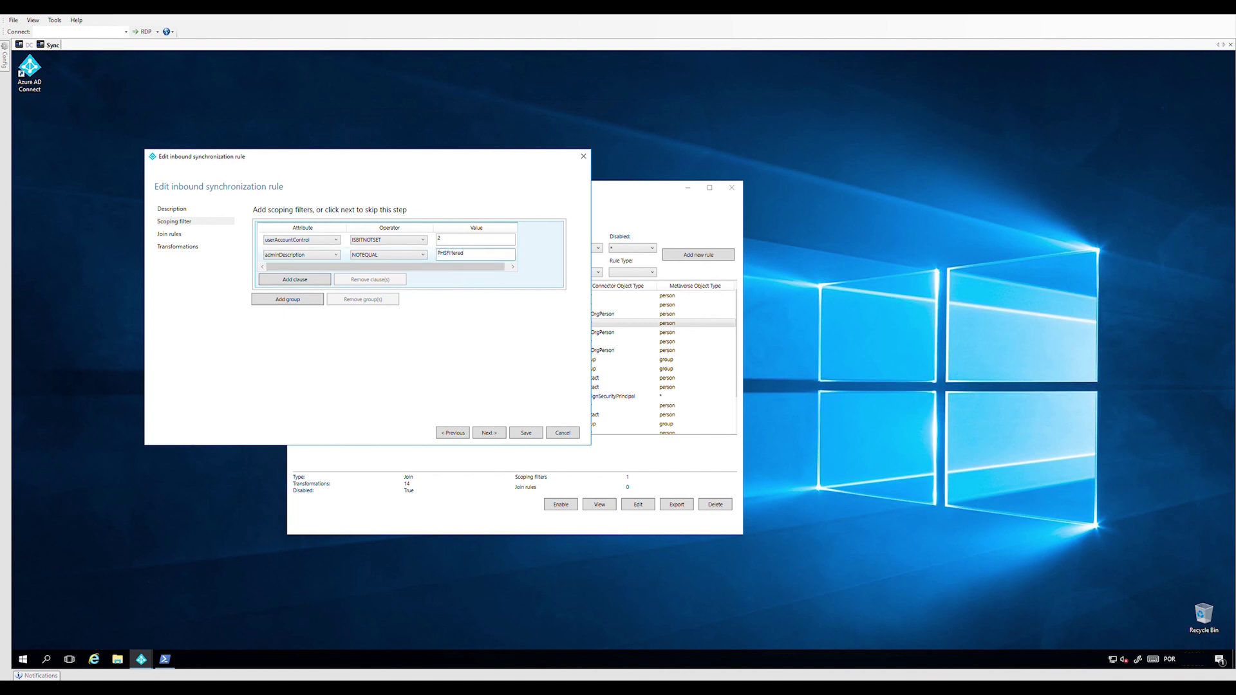
# Step: Save the 'Users included for PHS' rule, confirming both warnings
pyautogui.click(526, 435)
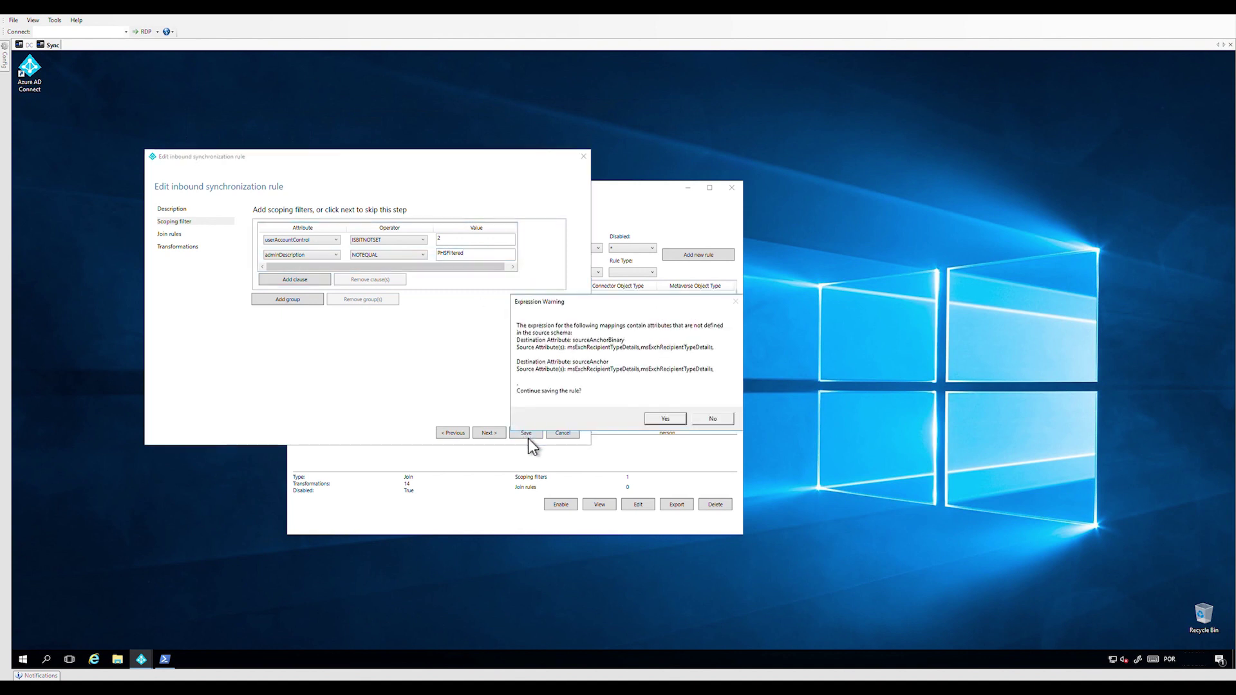
pyautogui.click(663, 422)
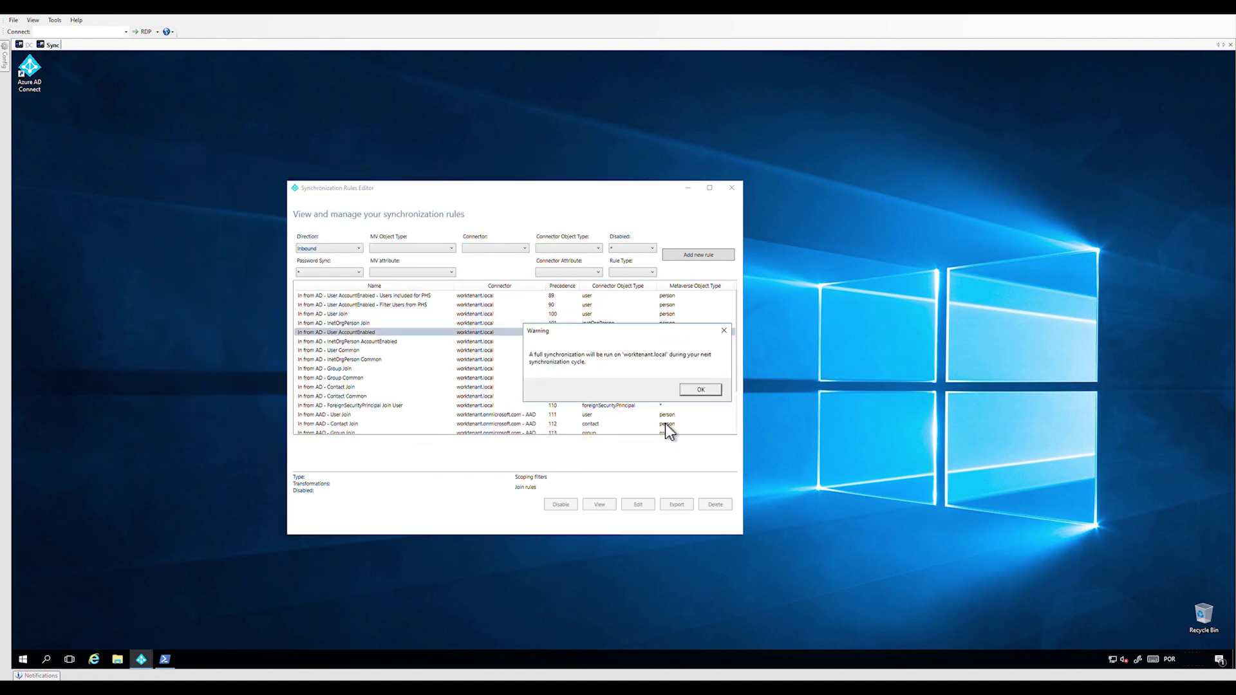
pyautogui.click(701, 390)
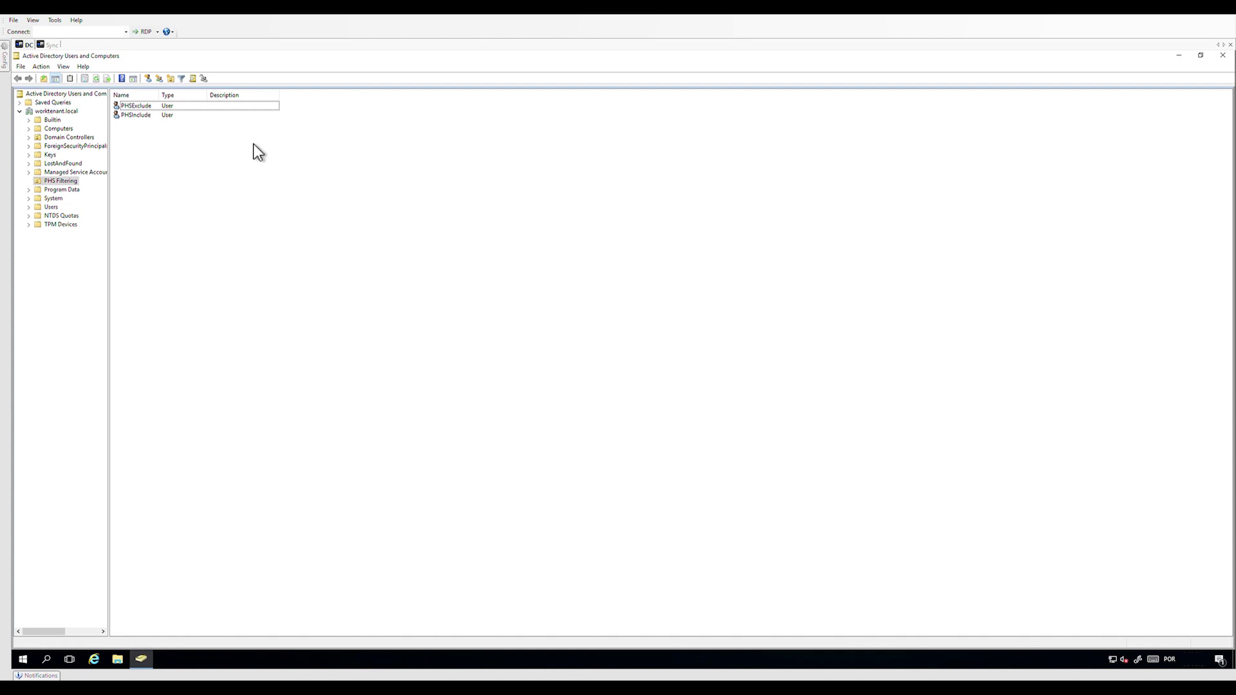
# Step: In PHSExclude's Attribute Editor, set adminDescription to PHSFiltered and save the properties
pyautogui.click(145, 104)
pyautogui.press('Return')
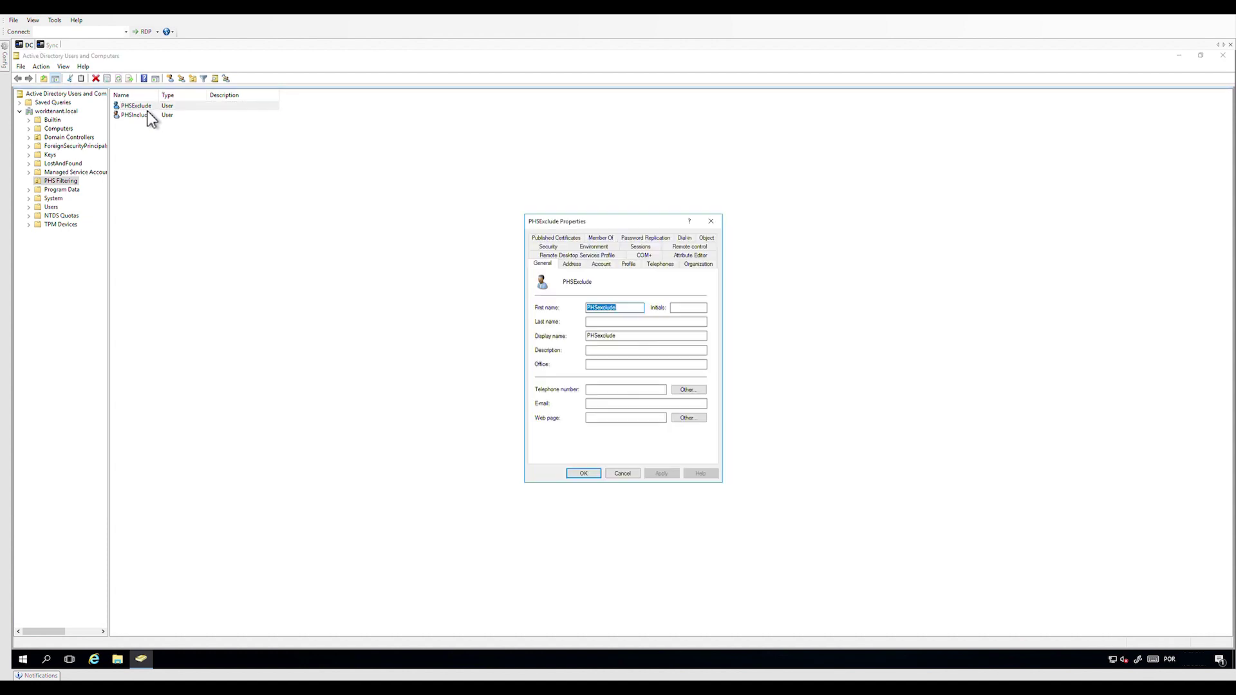
pyautogui.click(691, 258)
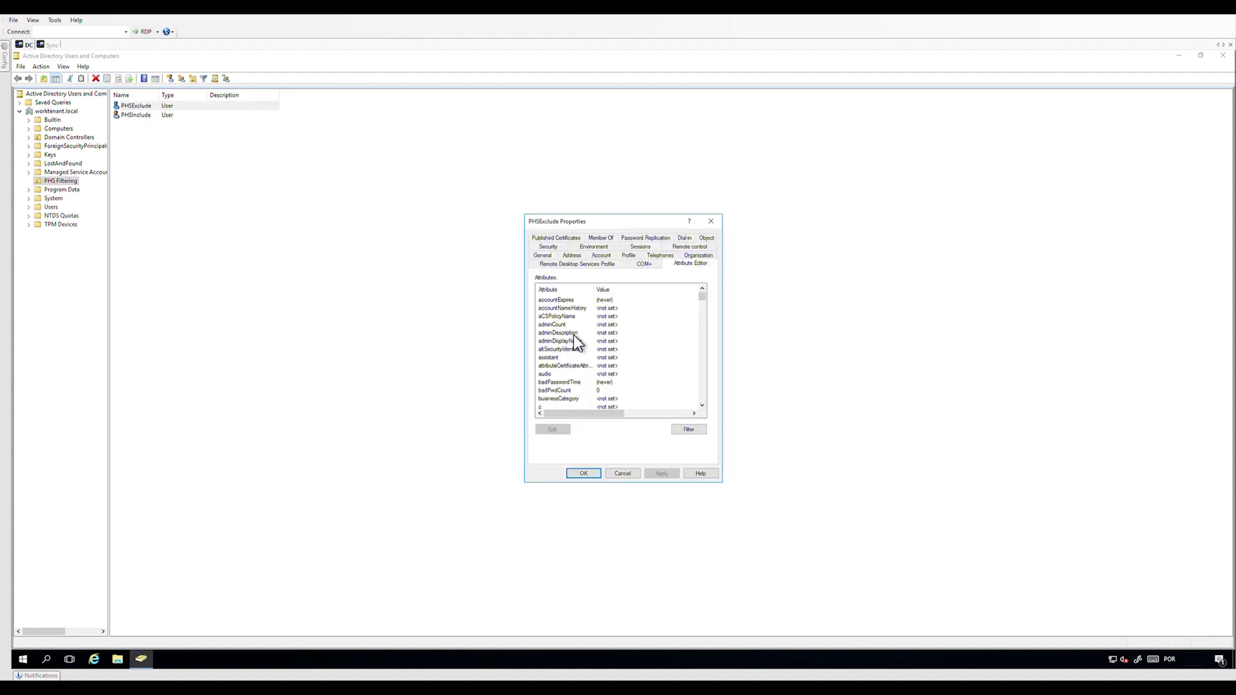
pyautogui.click(573, 334)
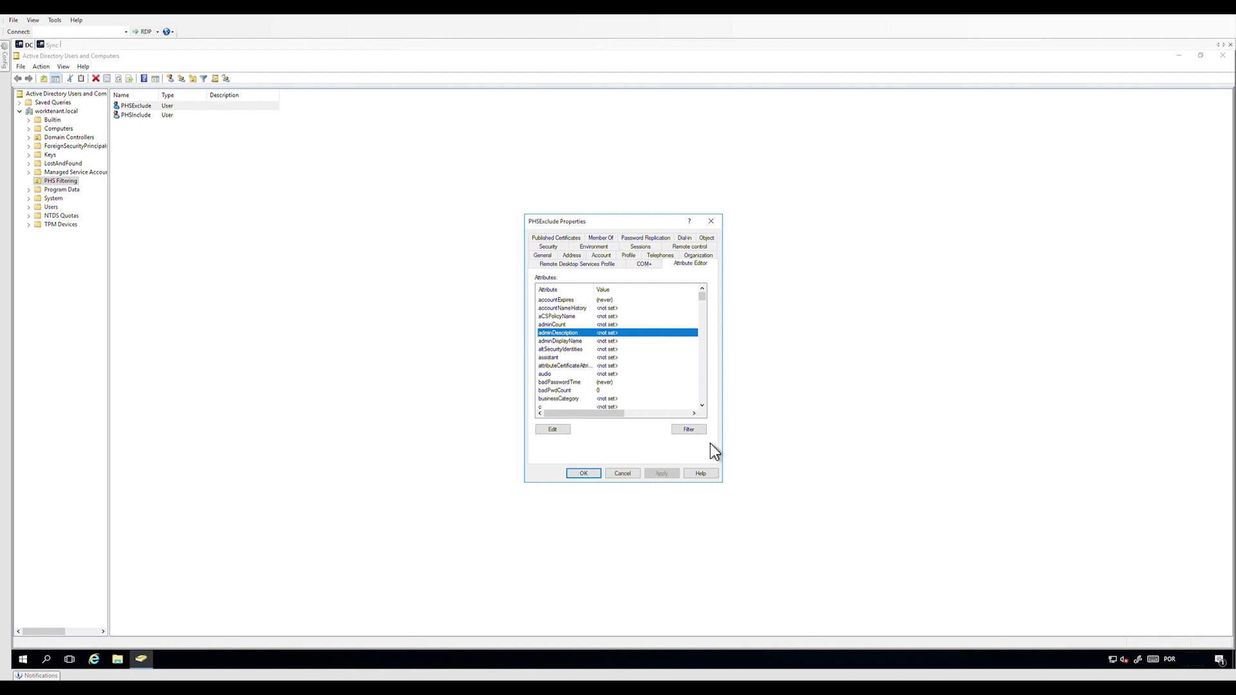
pyautogui.click(569, 431)
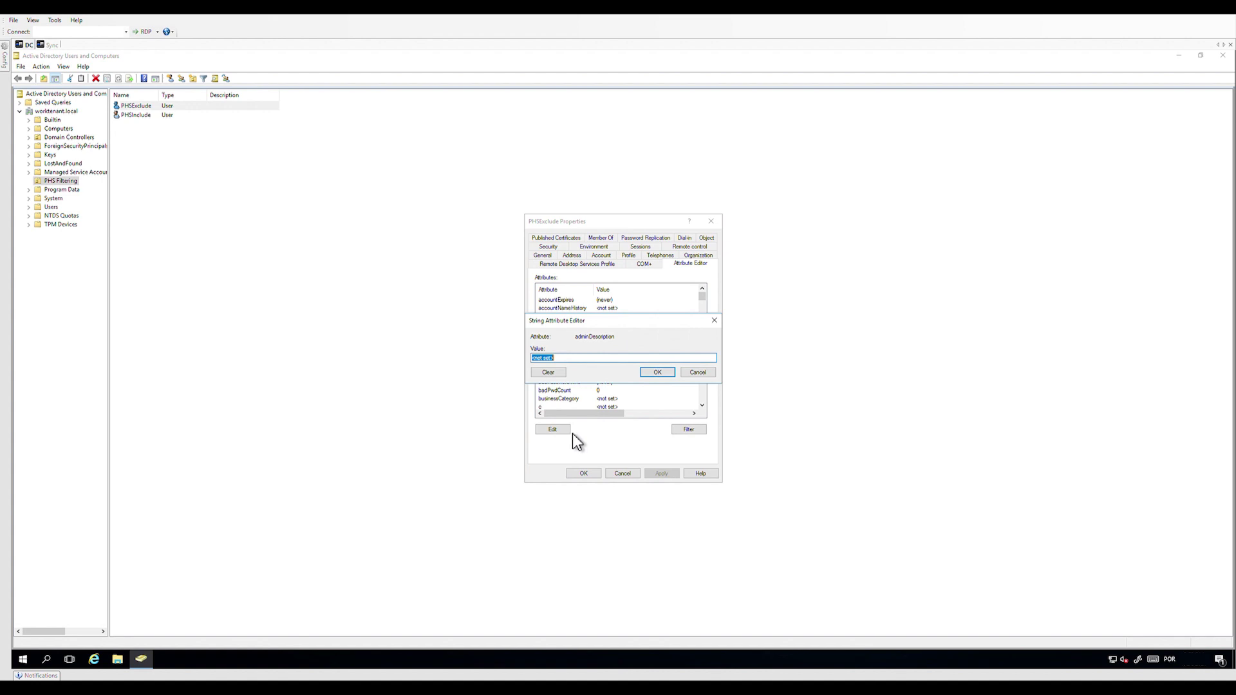
pyautogui.write('PHSFiltered')
pyautogui.click(664, 376)
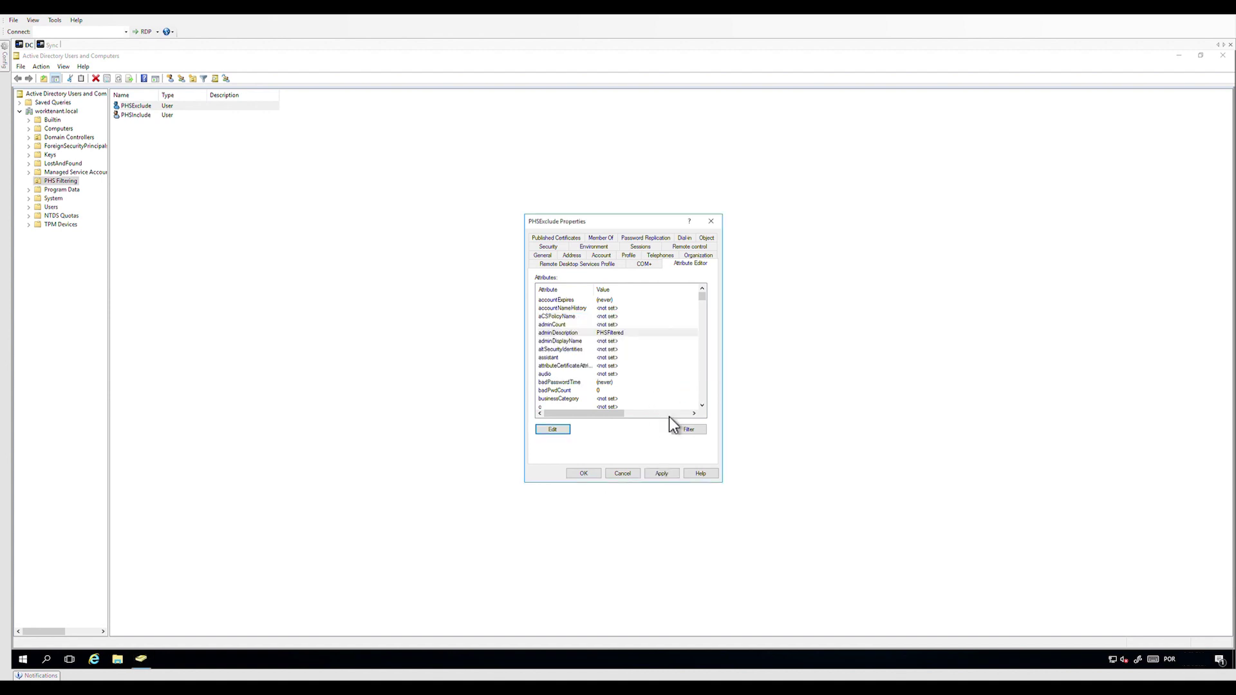
pyautogui.click(662, 477)
pyautogui.click(582, 478)
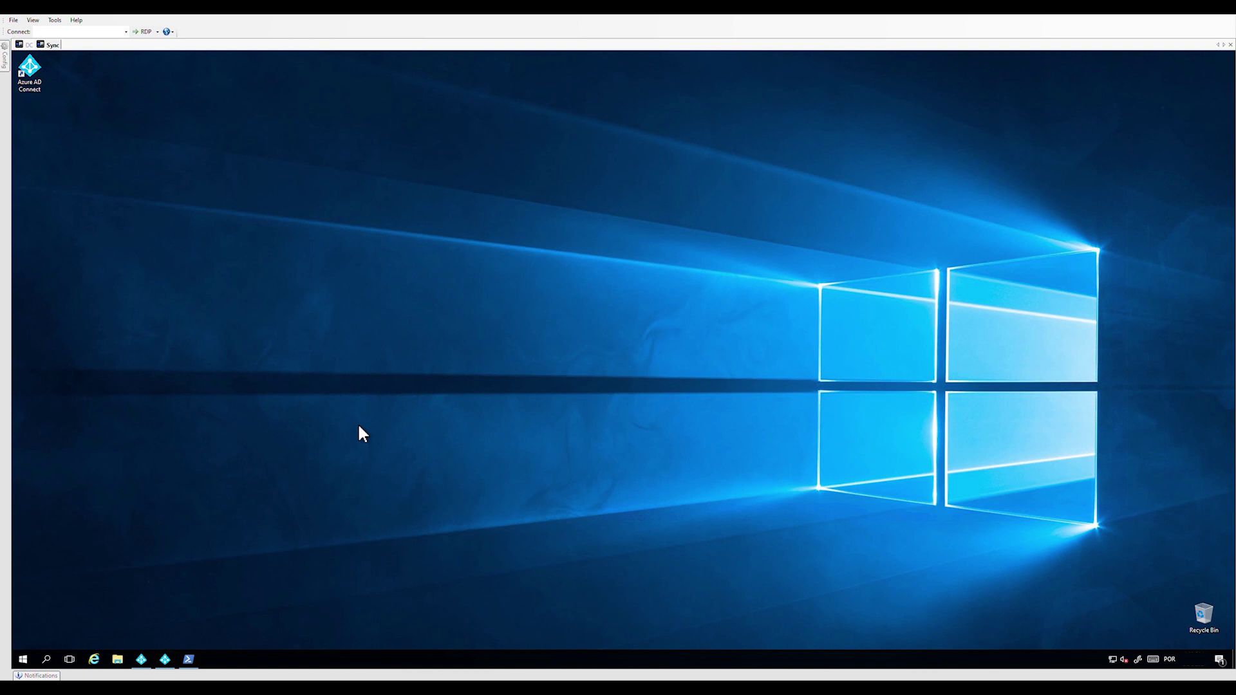
# Step: Re-enable the sync scheduler and confirm Get-ADSyncScheduler shows SyncCycleEnabled True
pyautogui.click(190, 660)
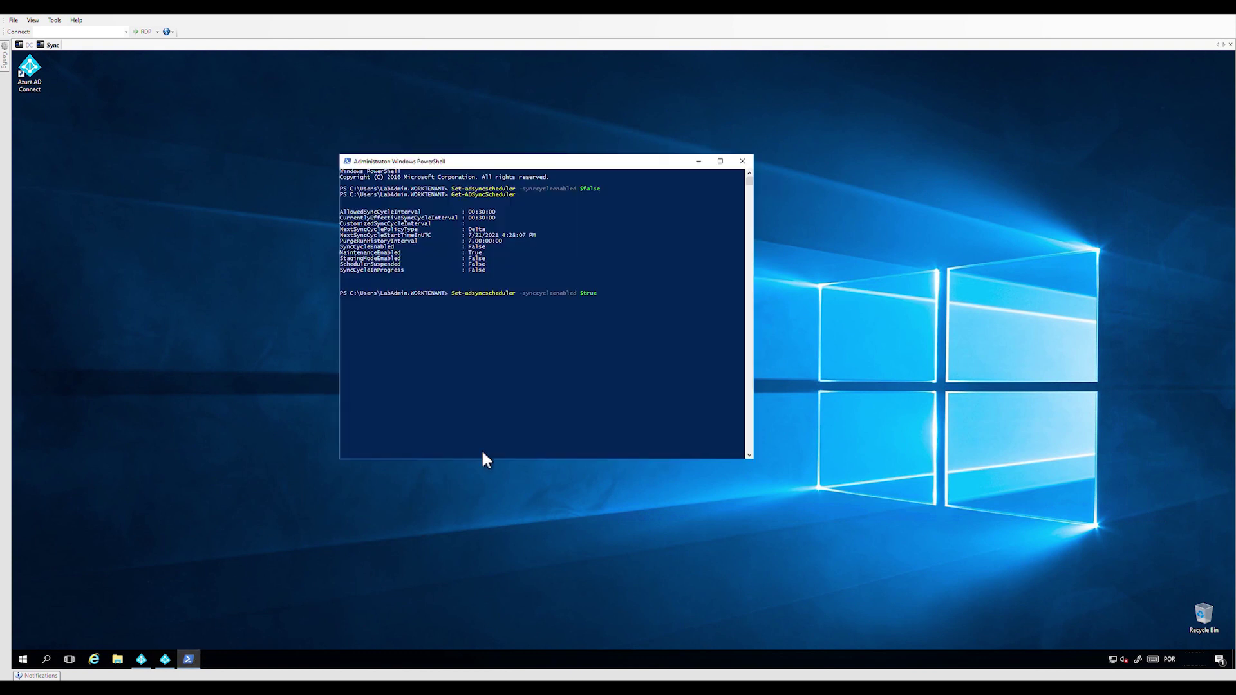
pyautogui.click(523, 365)
pyautogui.press('Escape')
pyautogui.write('Get-adsyncs')
pyautogui.press('Tab')
pyautogui.press('Return')
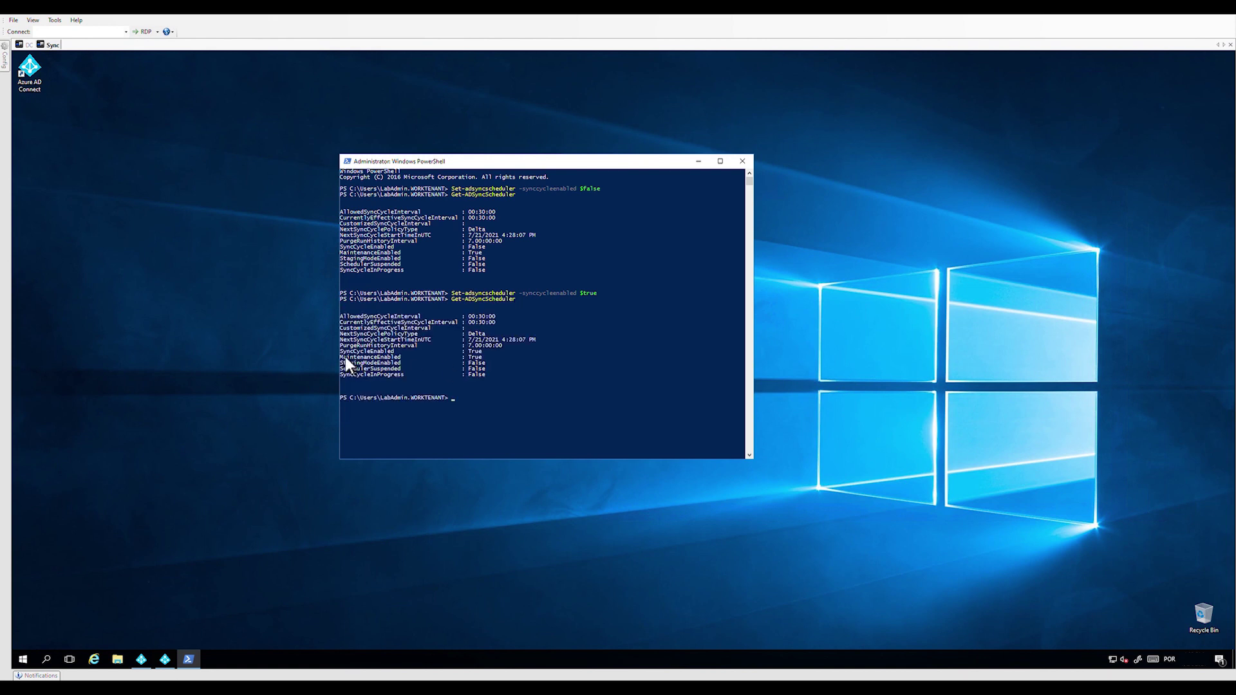
pyautogui.moveTo(343, 352); pyautogui.dragTo(475, 354)
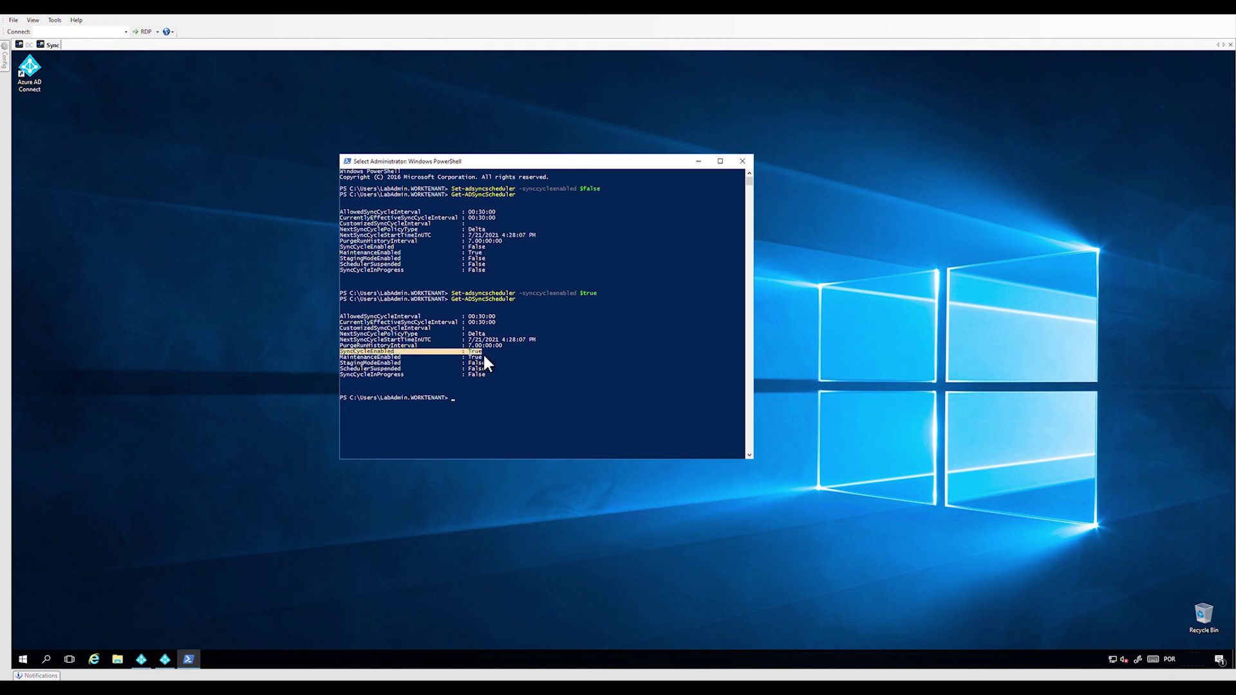
pyautogui.click(479, 393)
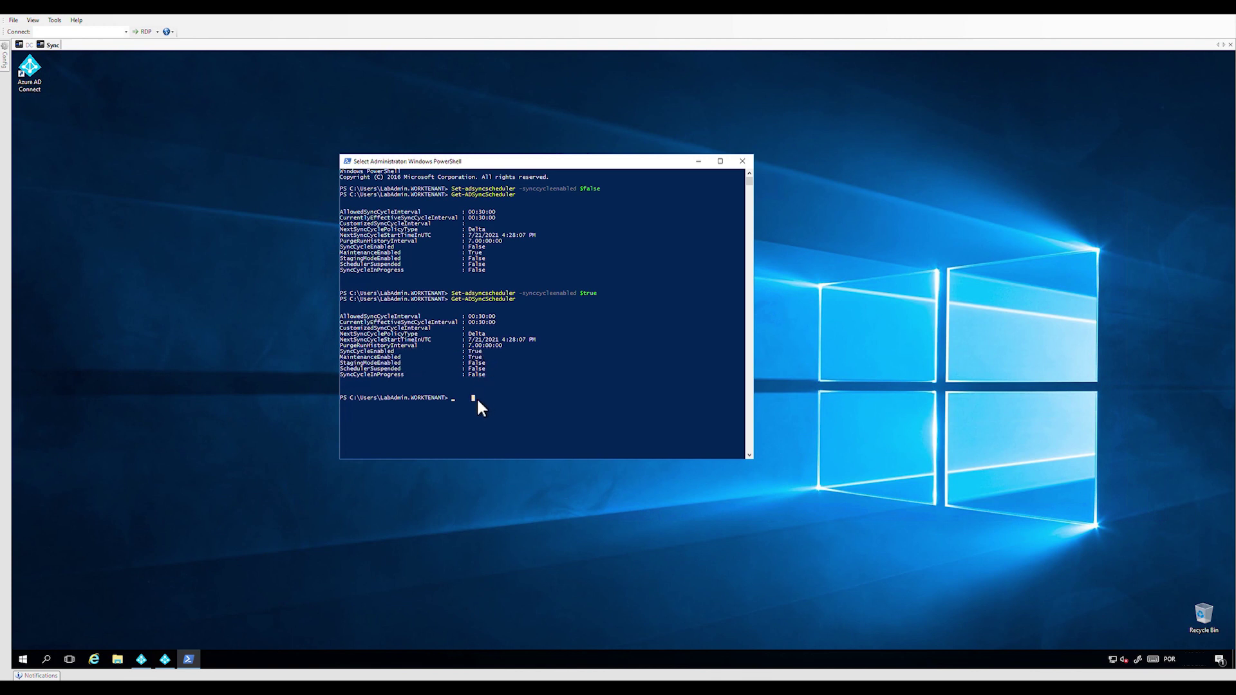
pyautogui.press('Escape')
# Step: Run Start-ADSyncSyncCycle and switch to Synchronization Service Manager
pyautogui.write('start-adsync')
pyautogui.write('sy')
pyautogui.press('Tab')
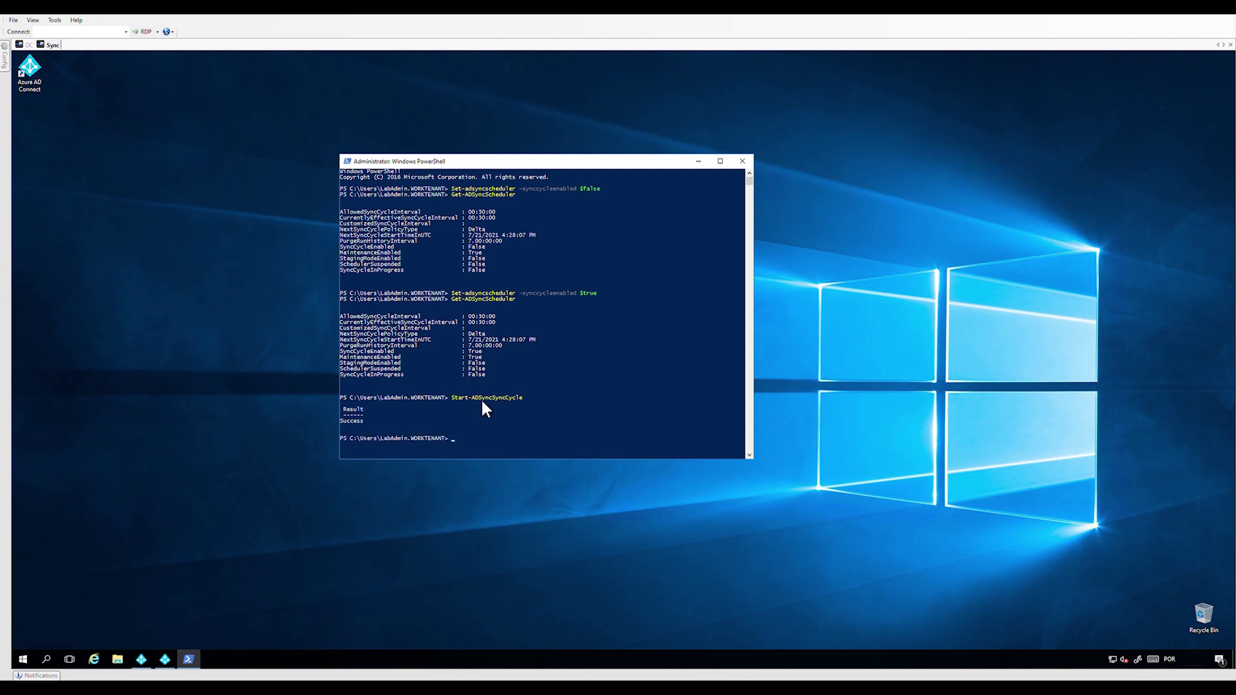
pyautogui.click(698, 162)
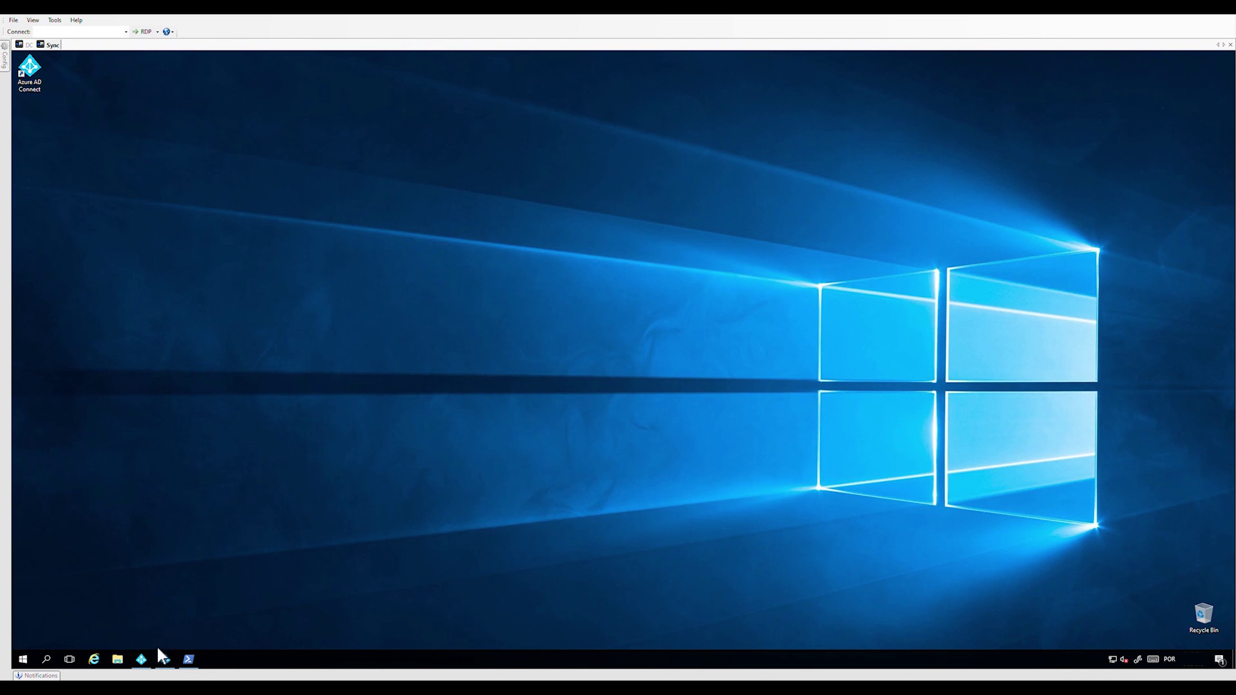
pyautogui.click(142, 659)
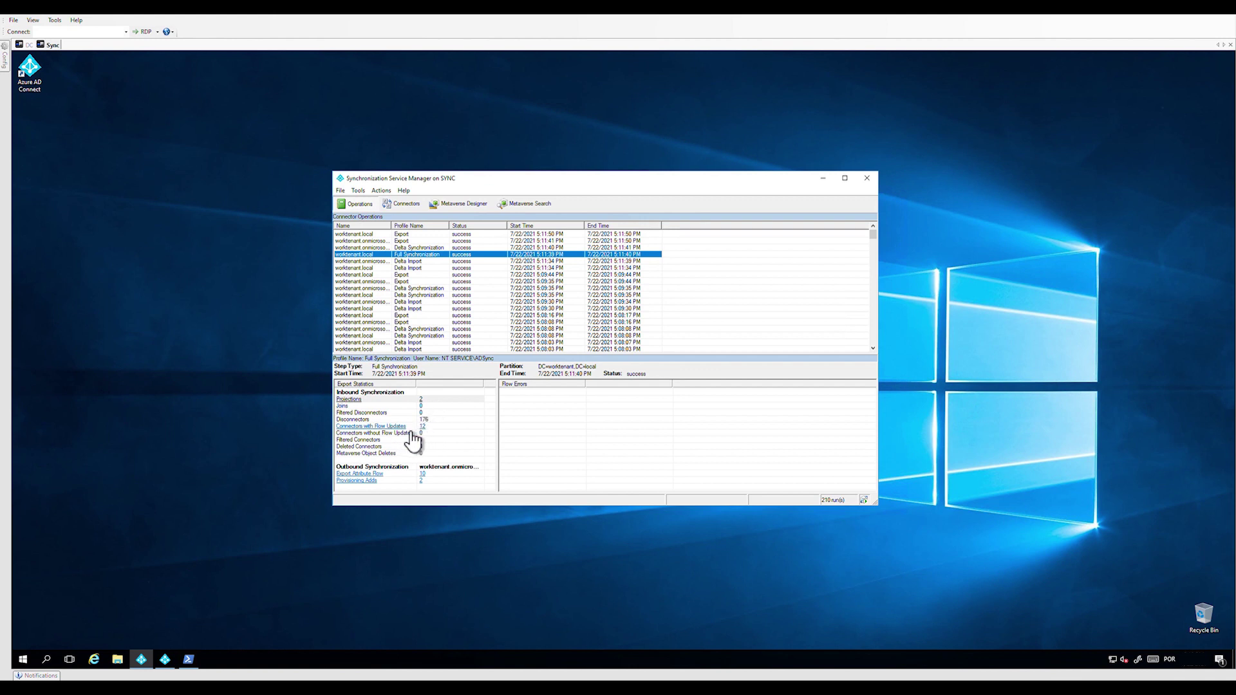
# Step: Review the Full Synchronization projections, checking PHSExclude's empty log and PHSInclude's password sync log
pyautogui.click(425, 400)
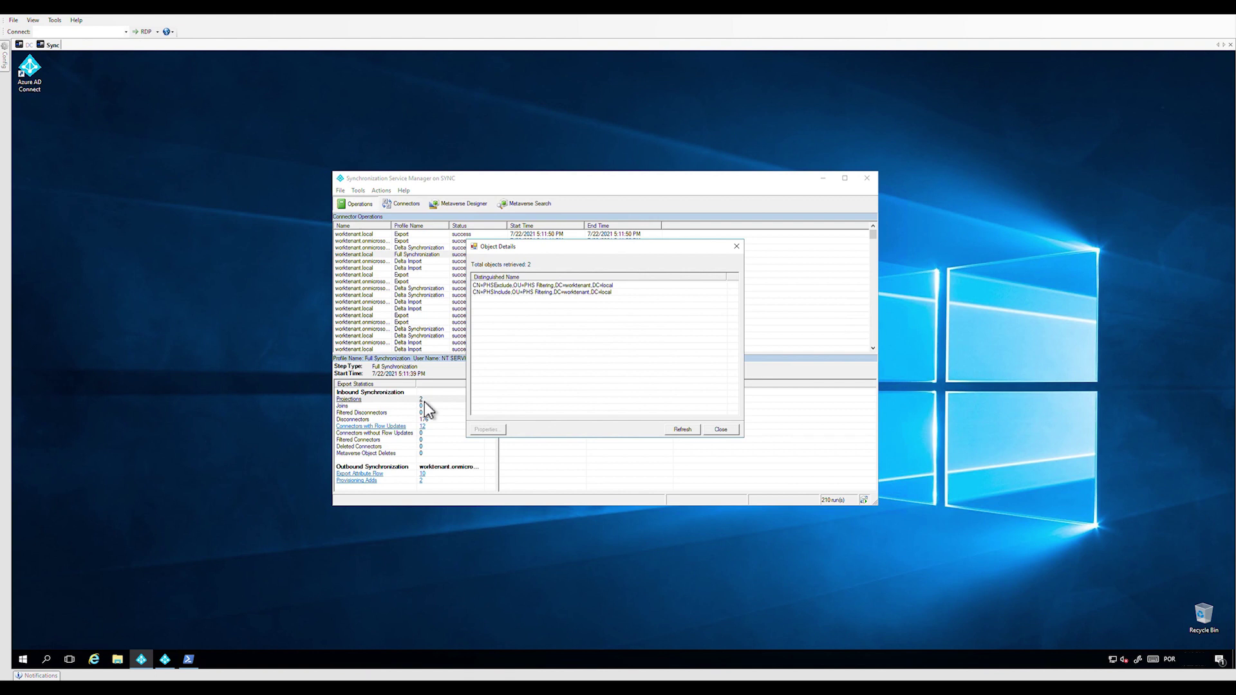
pyautogui.doubleClick(508, 290)
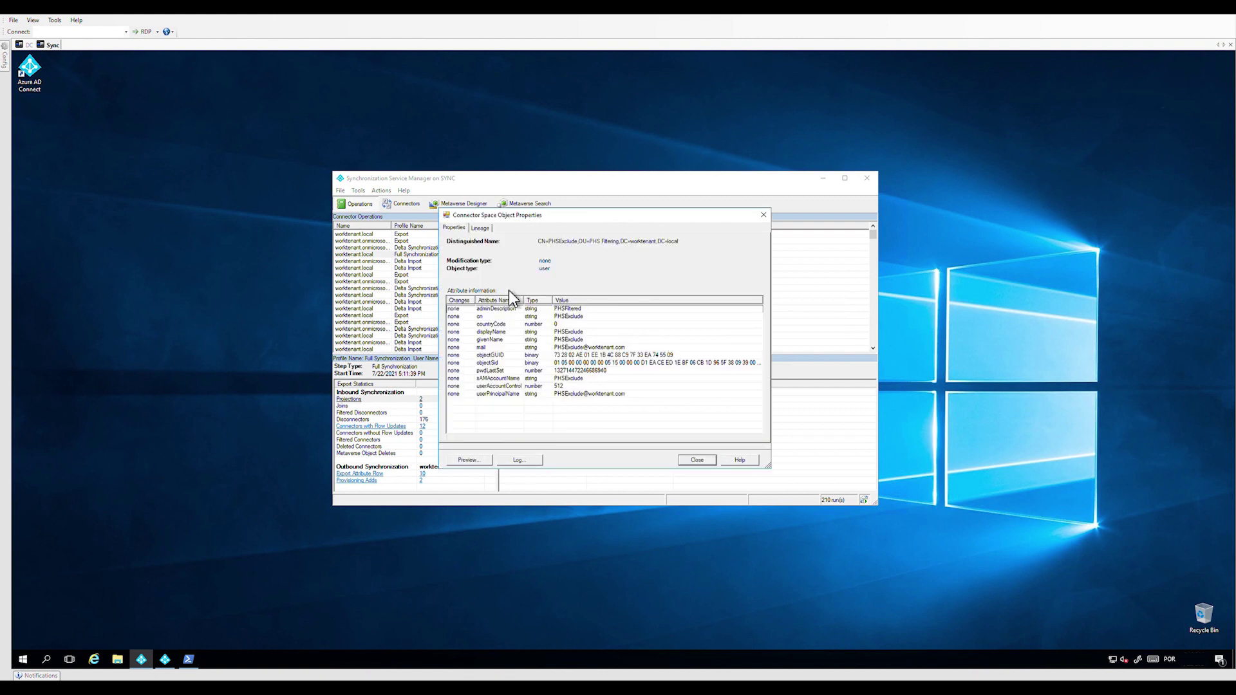
pyautogui.click(518, 459)
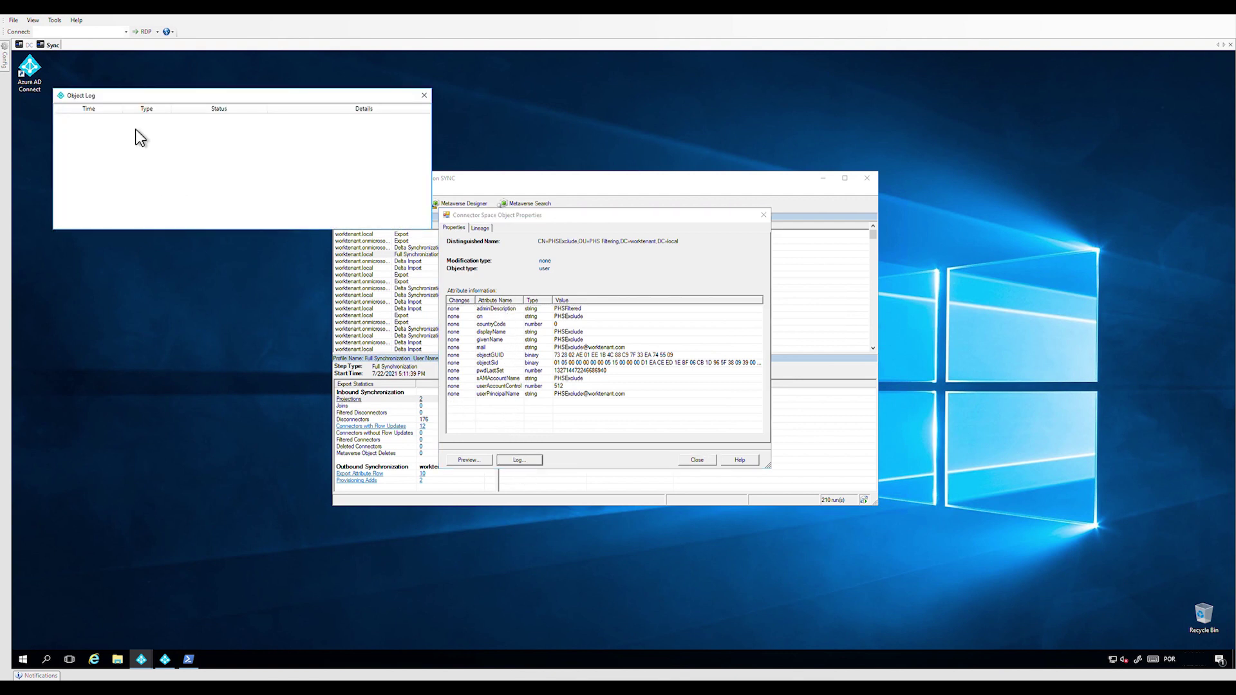
pyautogui.click(424, 95)
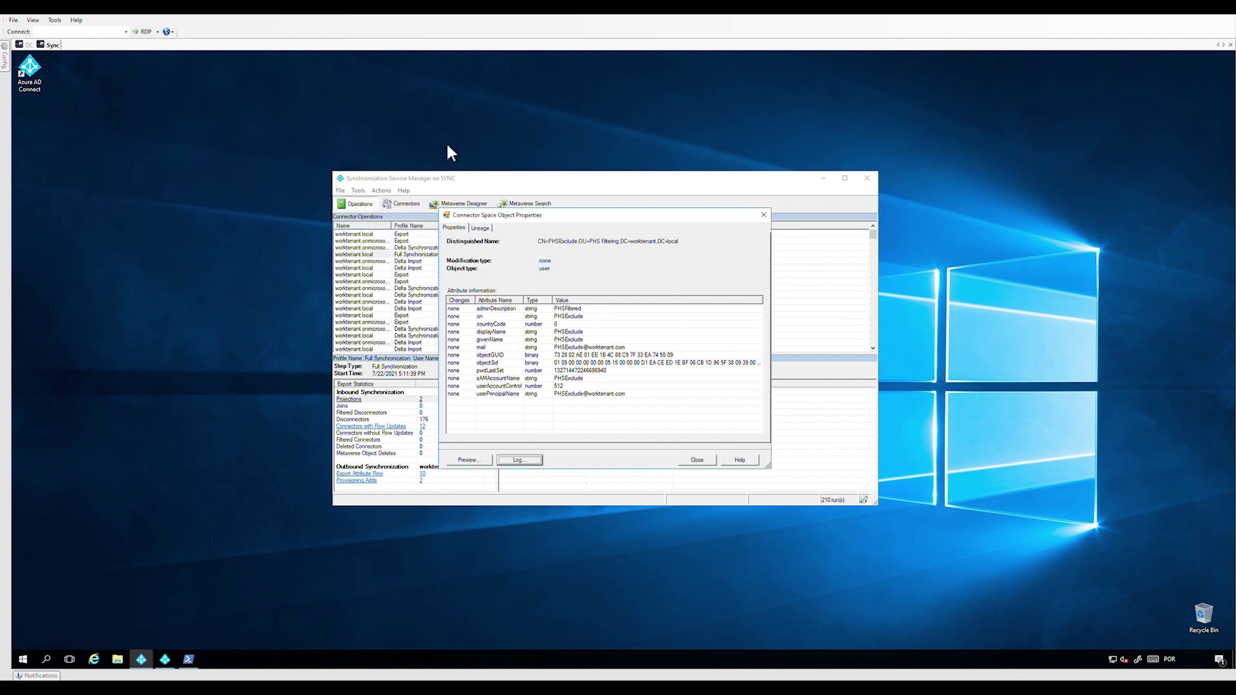
pyautogui.click(700, 461)
pyautogui.doubleClick(542, 293)
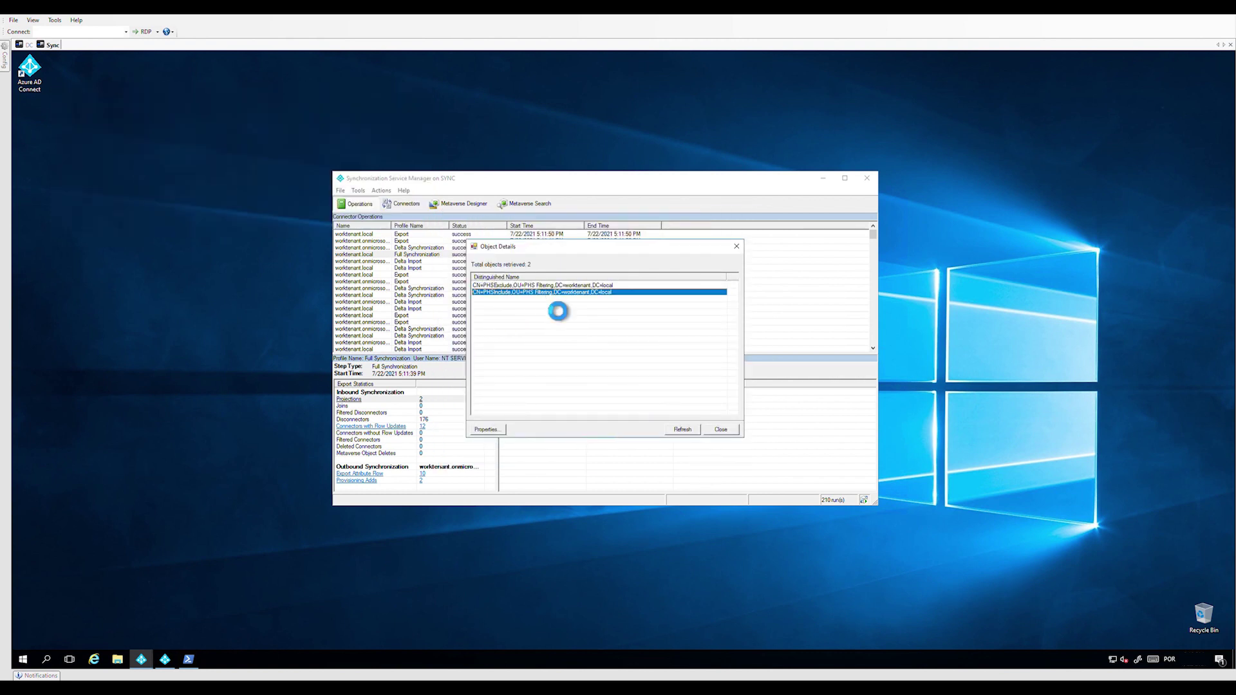
pyautogui.click(532, 462)
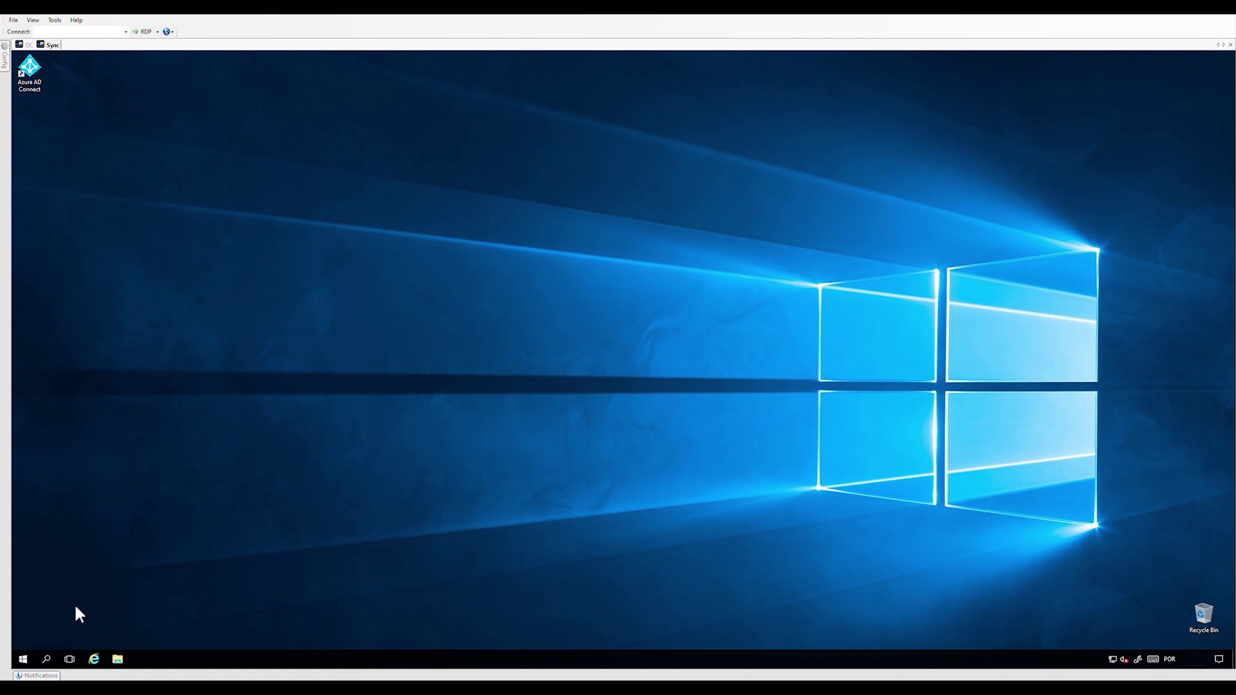
# Step: Relaunch PowerShell, disable the sync scheduler and confirm SyncCycleEnabled is False
pyautogui.click(46, 660)
pyautogui.write('power')
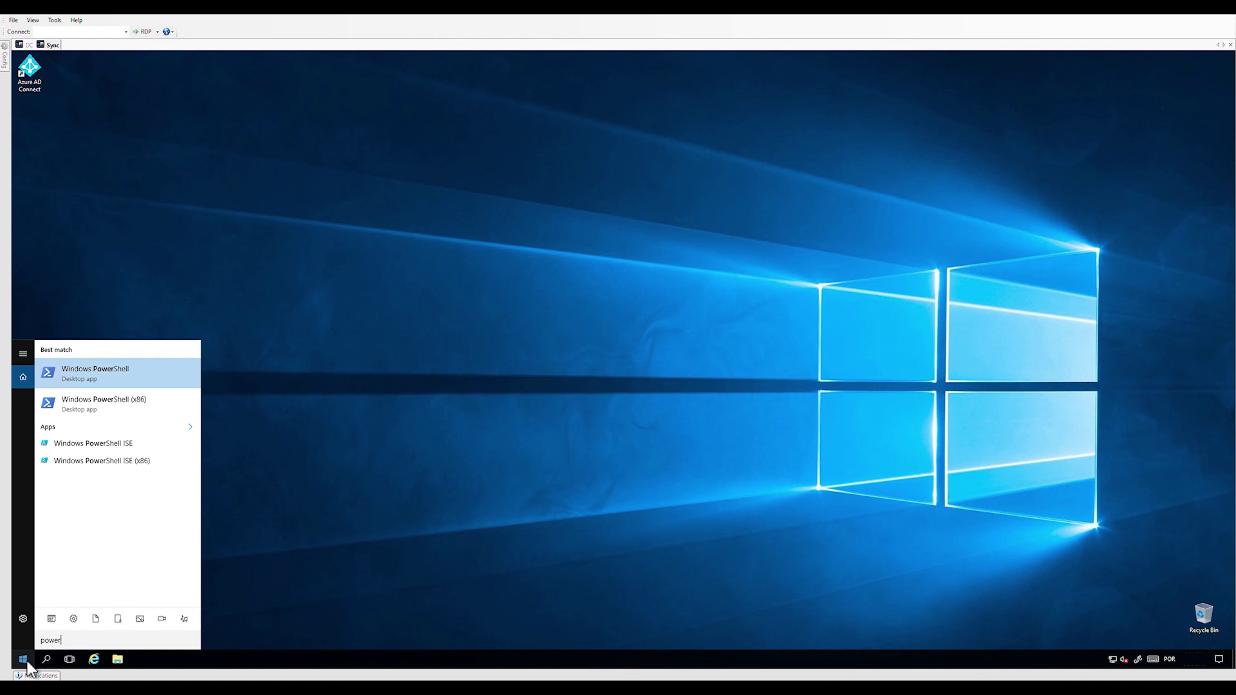
pyautogui.press('Return')
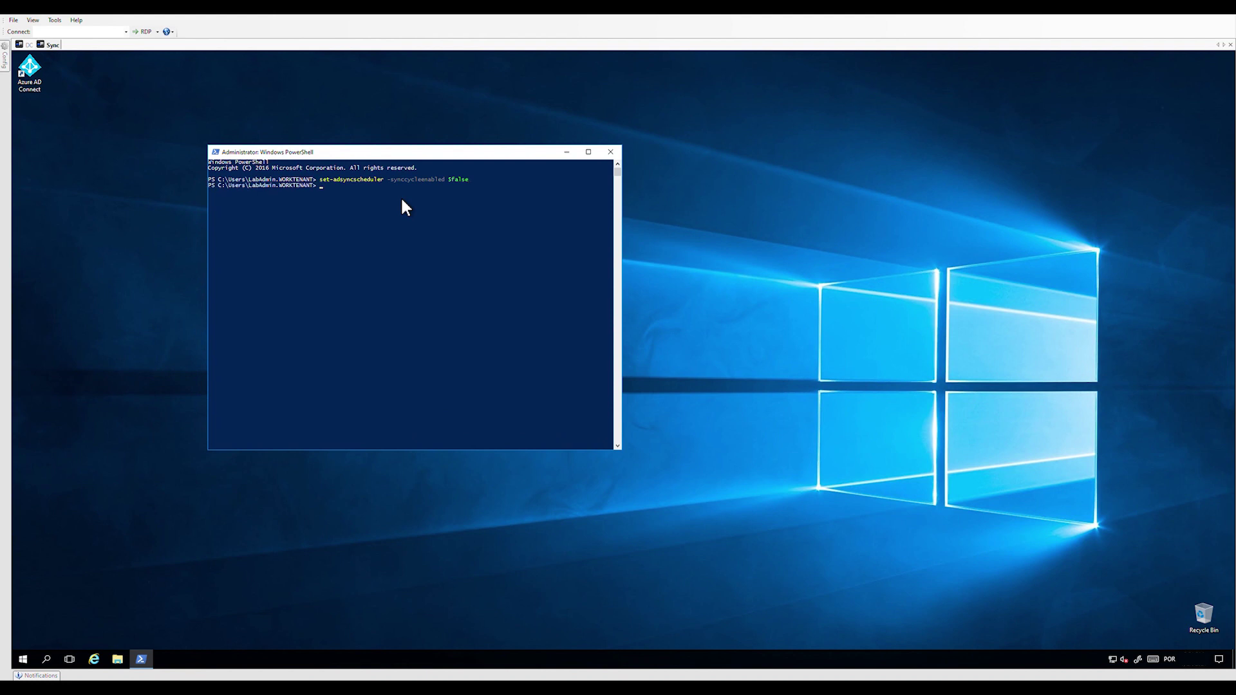
pyautogui.write('dsyncsch')
pyautogui.press('Tab')
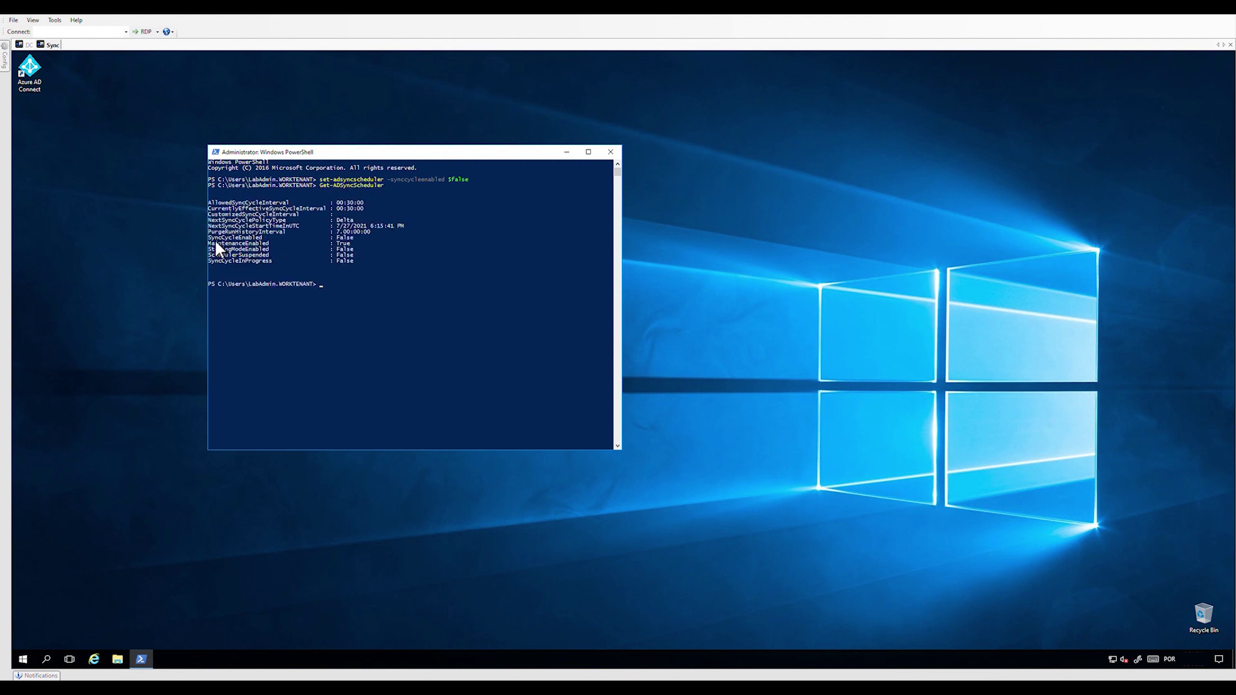
pyautogui.moveTo(210, 238); pyautogui.dragTo(242, 241)
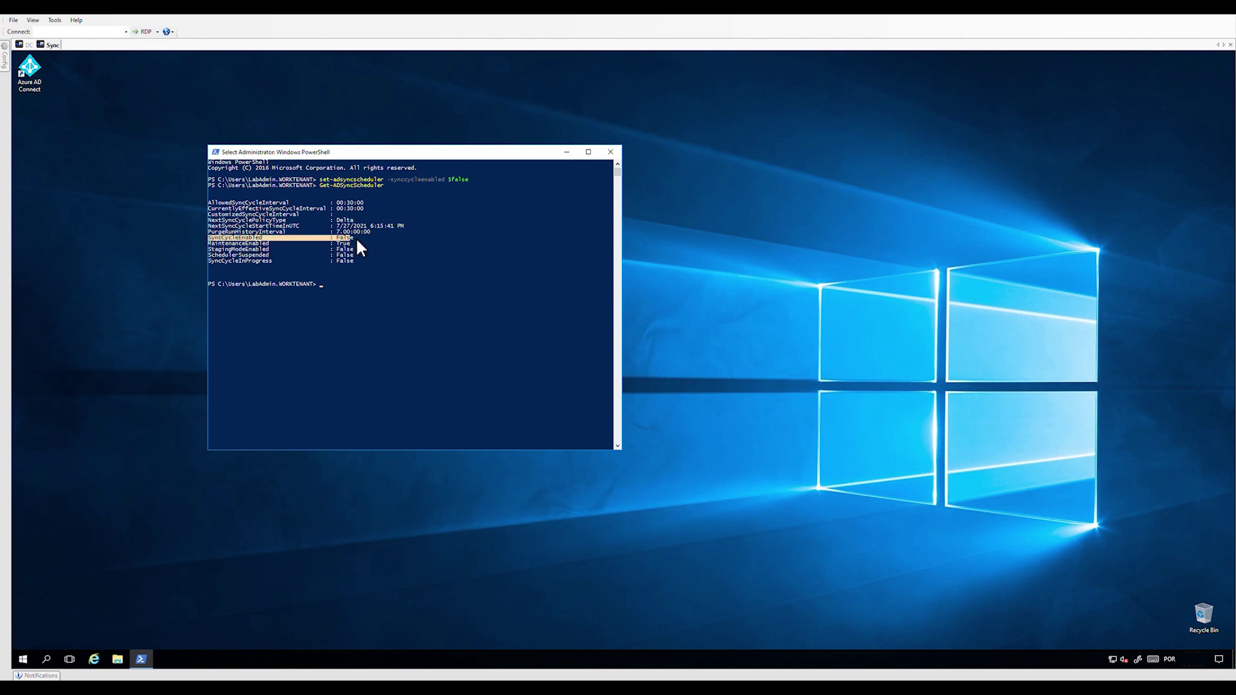
pyautogui.click(567, 153)
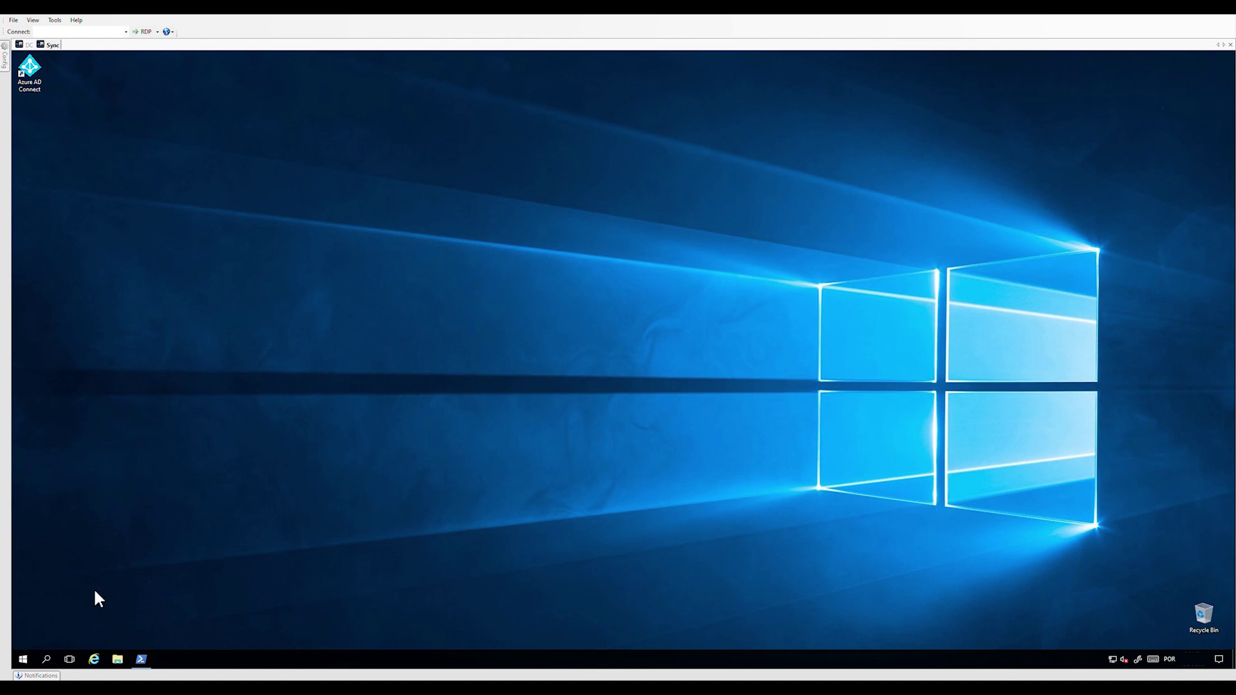
# Step: Launch Synchronization Rules Editor from the Azure AD Connect Start menu folder
pyautogui.press('super')
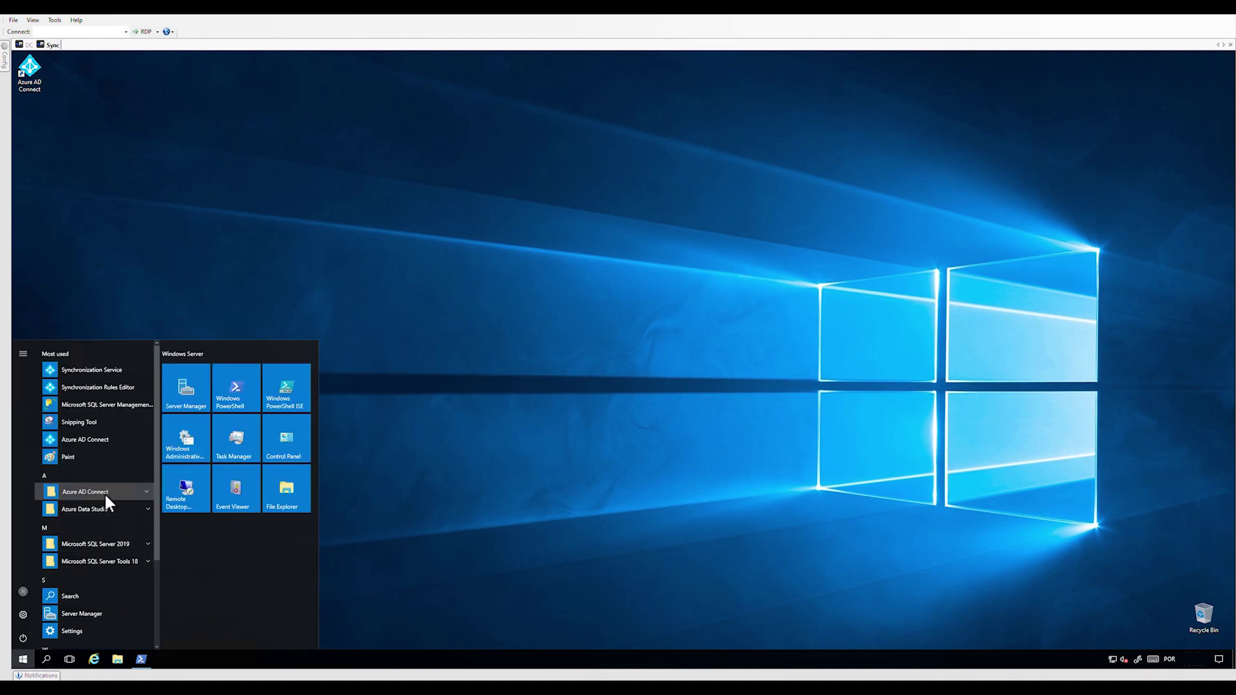
pyautogui.click(104, 492)
pyautogui.click(122, 529)
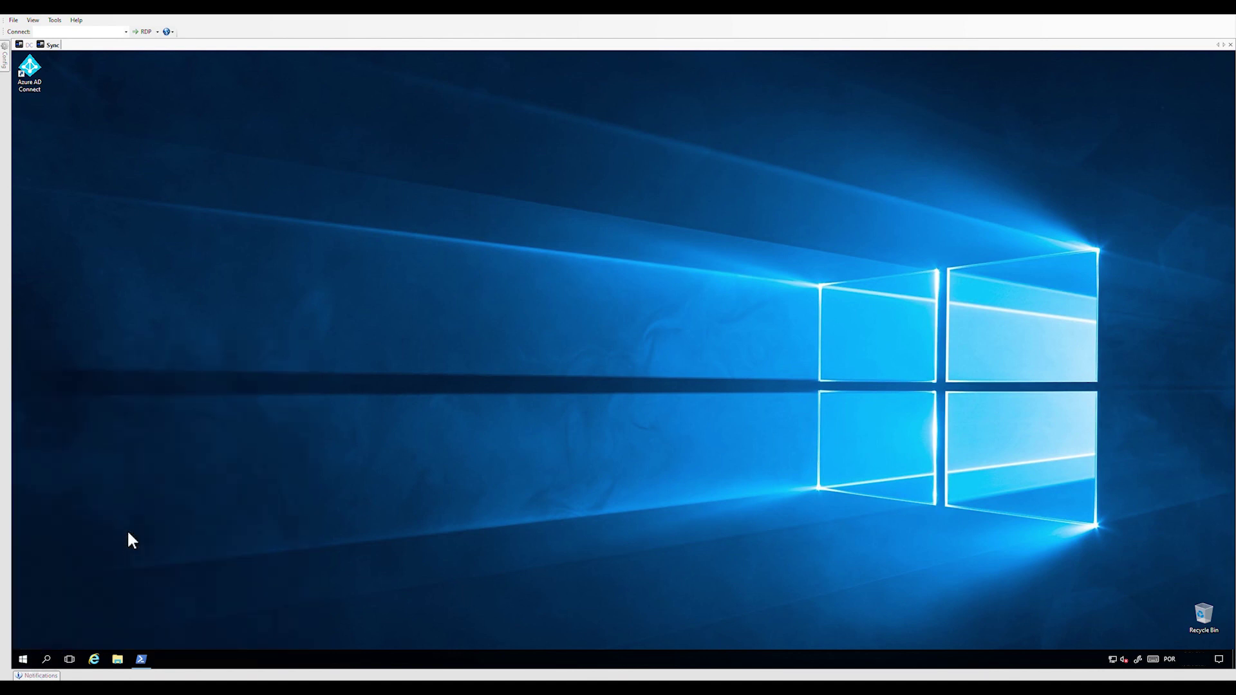
pyautogui.moveTo(322, 150); pyautogui.dragTo(450, 168)
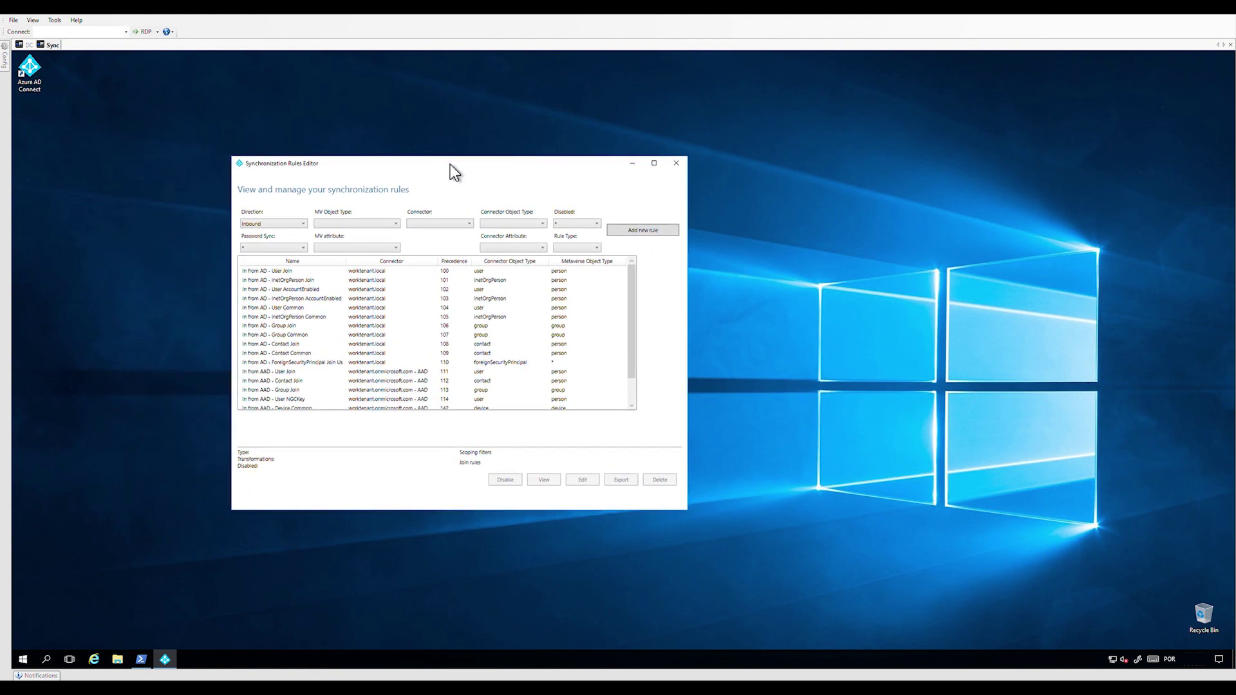
# Step: Edit In from AD - User AccountEnabled and accept the reserved-rule prompt to clone it
pyautogui.click(321, 291)
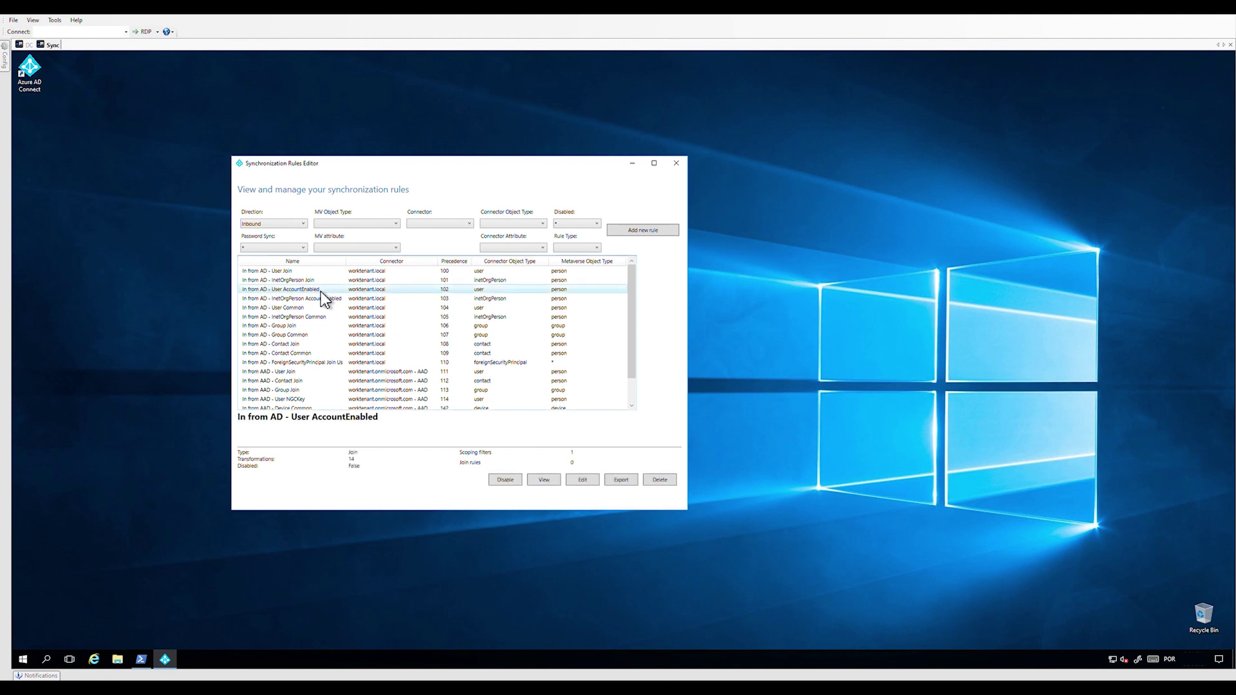
pyautogui.click(583, 484)
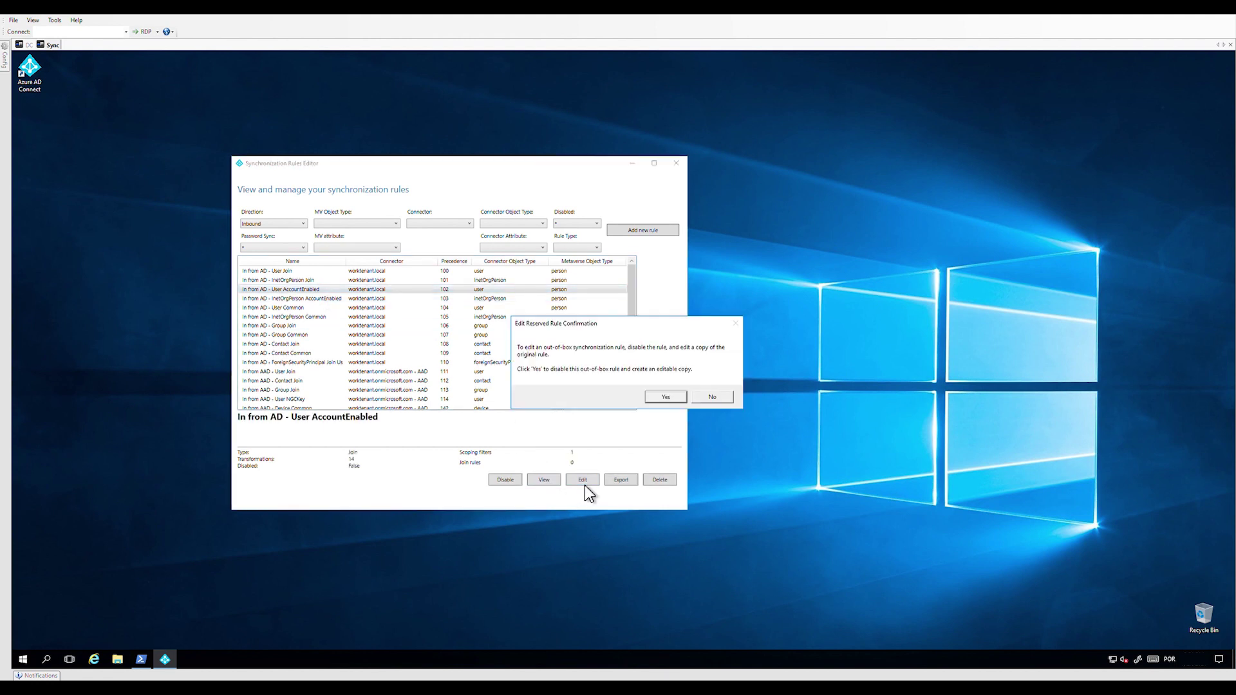
pyautogui.click(663, 397)
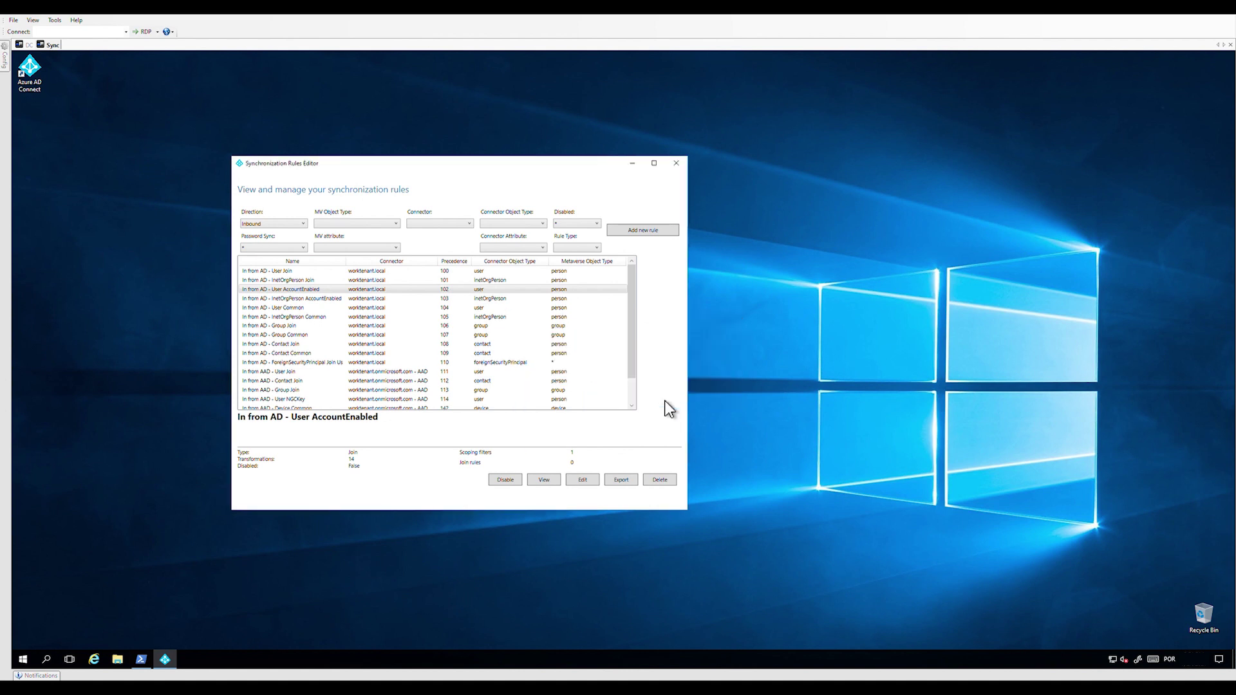
pyautogui.moveTo(342, 160); pyautogui.dragTo(524, 213)
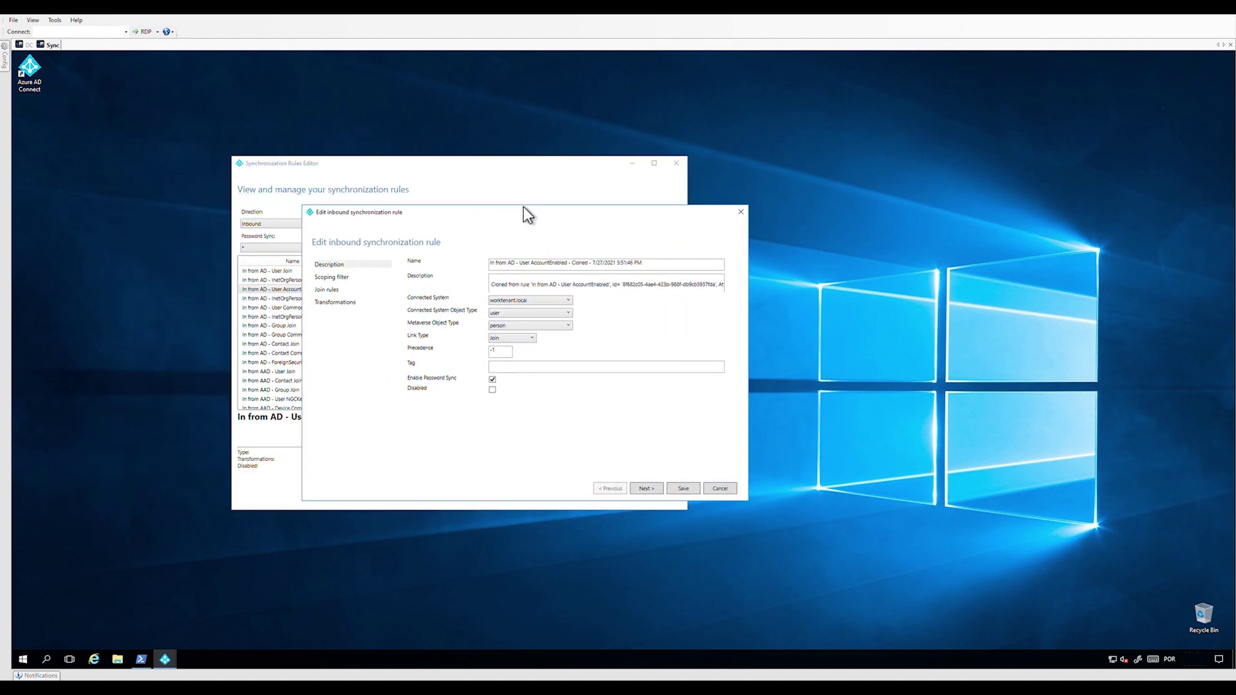
# Step: Disable password sync on the clone, set precedence 90, and rename it 'Filter Users from PHS'
pyautogui.click(488, 374)
pyautogui.moveTo(503, 351); pyautogui.dragTo(478, 349)
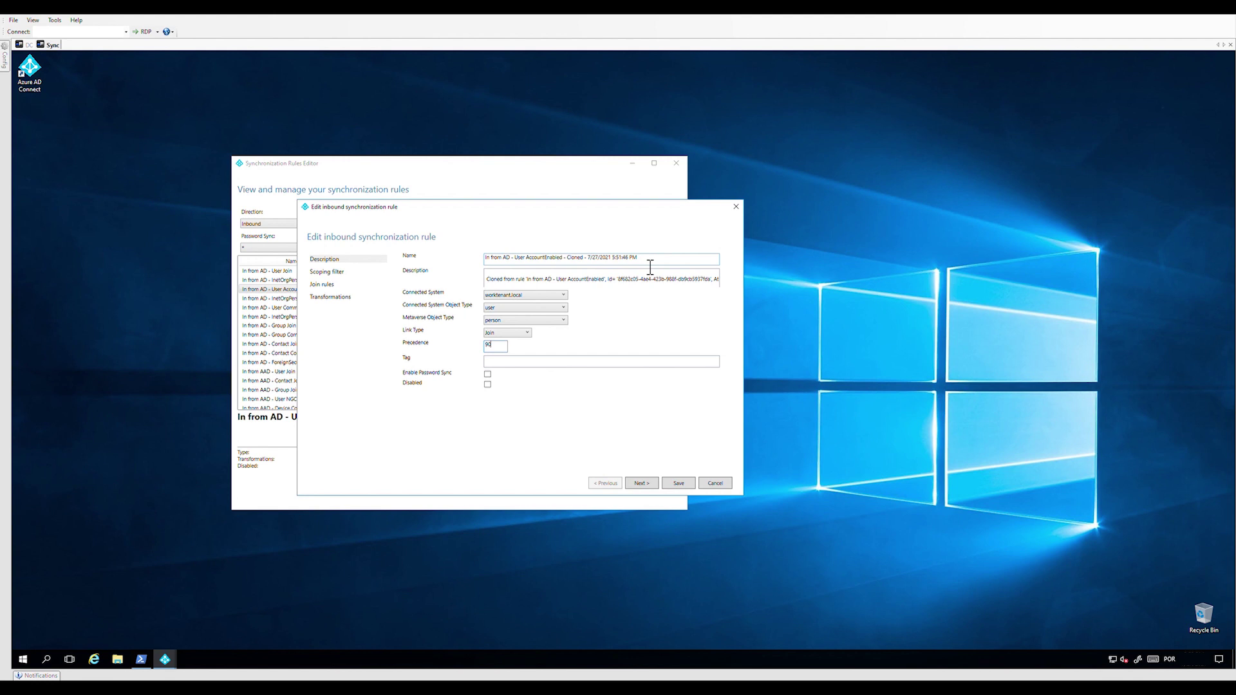
pyautogui.moveTo(650, 264); pyautogui.dragTo(578, 265)
pyautogui.press('BackSpace')
pyautogui.write('U')
pyautogui.write('ilter Users from P')
# Step: Add a scoping filter clause adminDescription NOTEQUAL PHSIncluded to the cloned rule
pyautogui.click(341, 282)
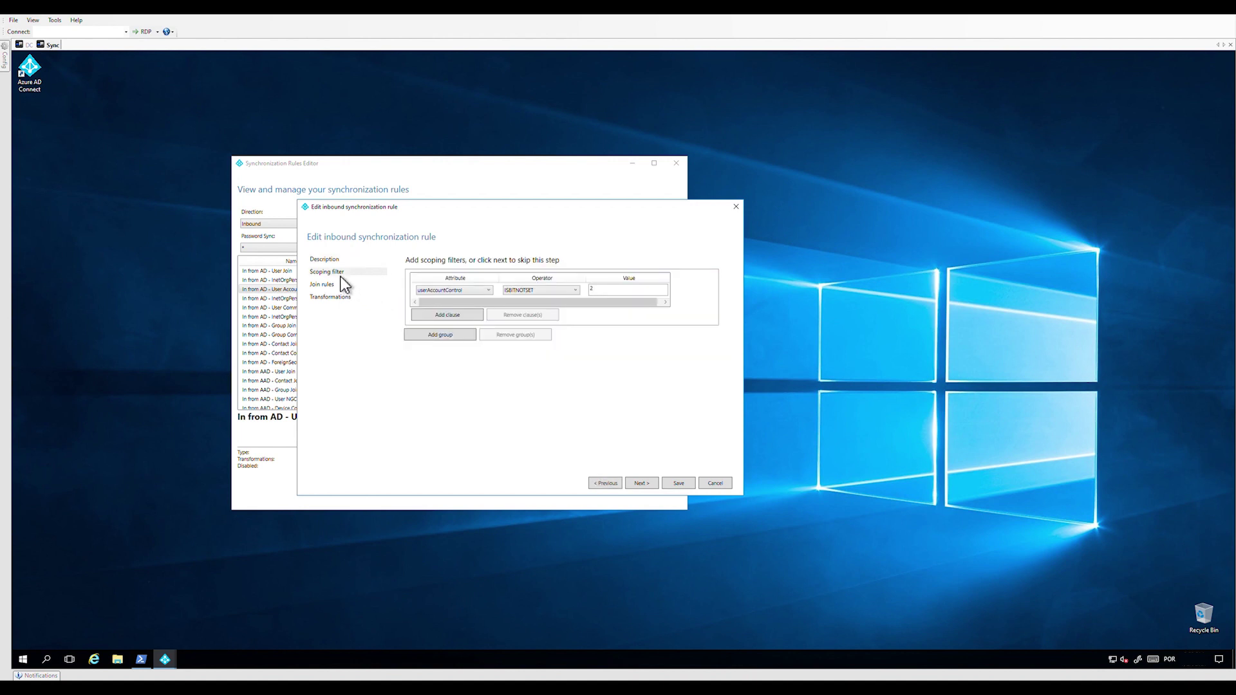
pyautogui.click(432, 318)
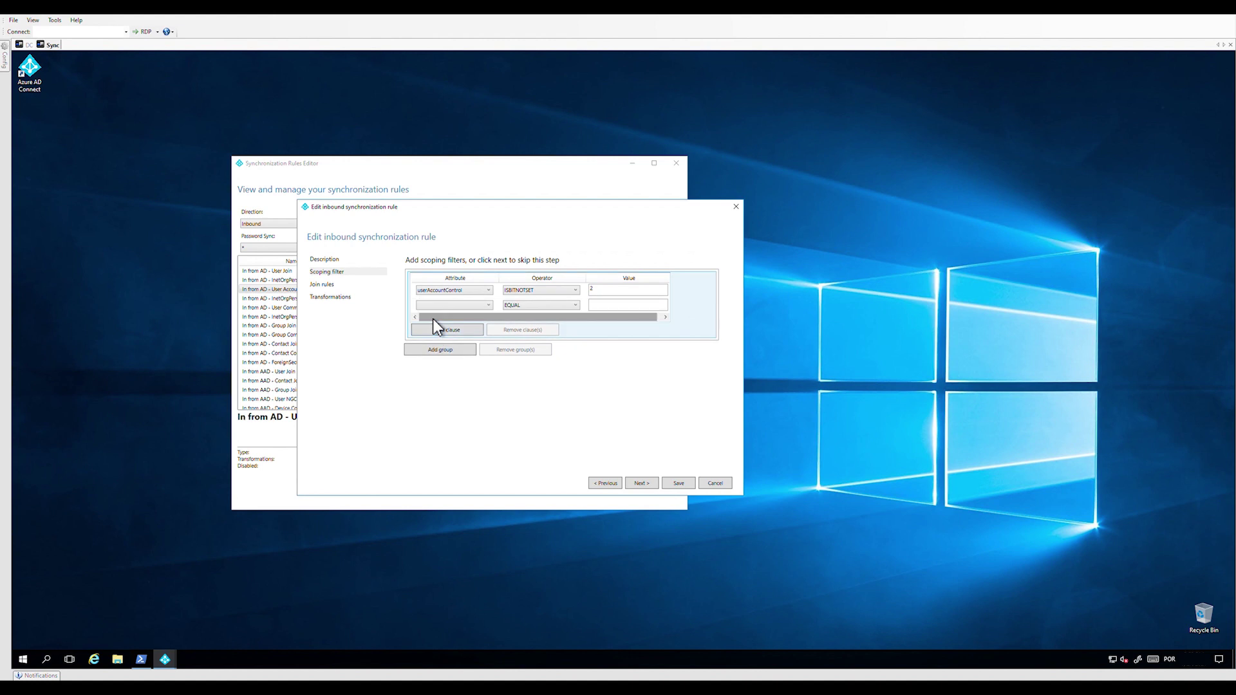
pyautogui.click(447, 306)
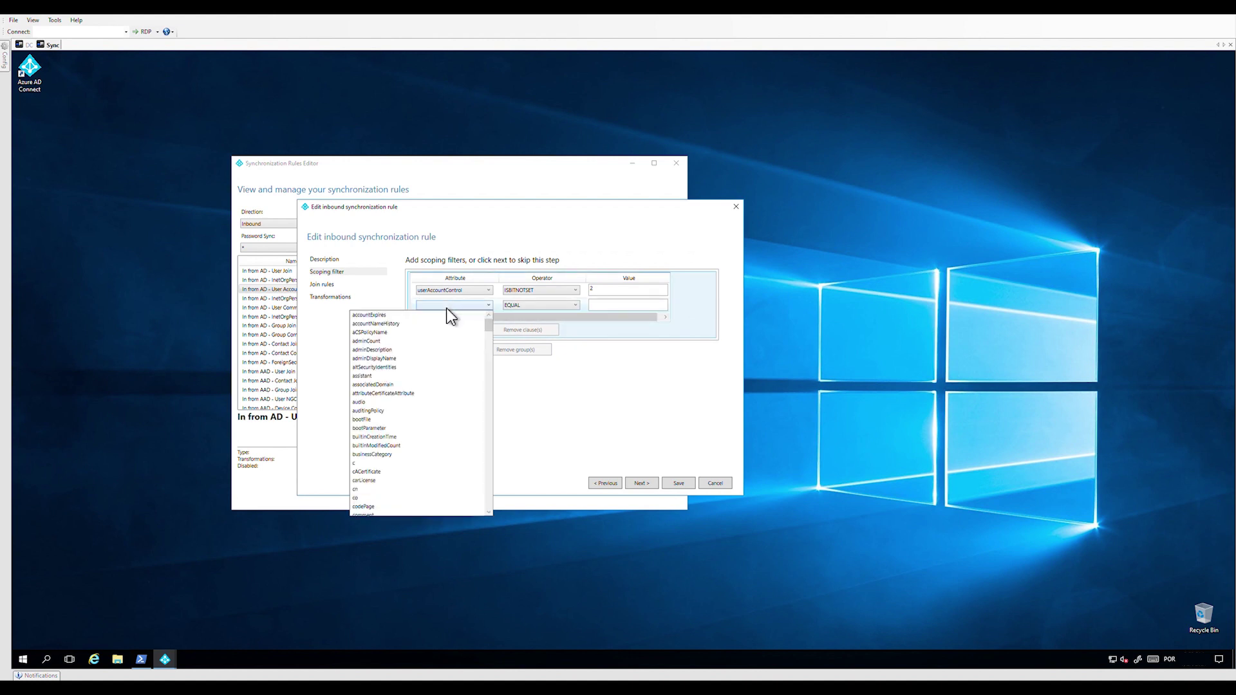
pyautogui.click(402, 350)
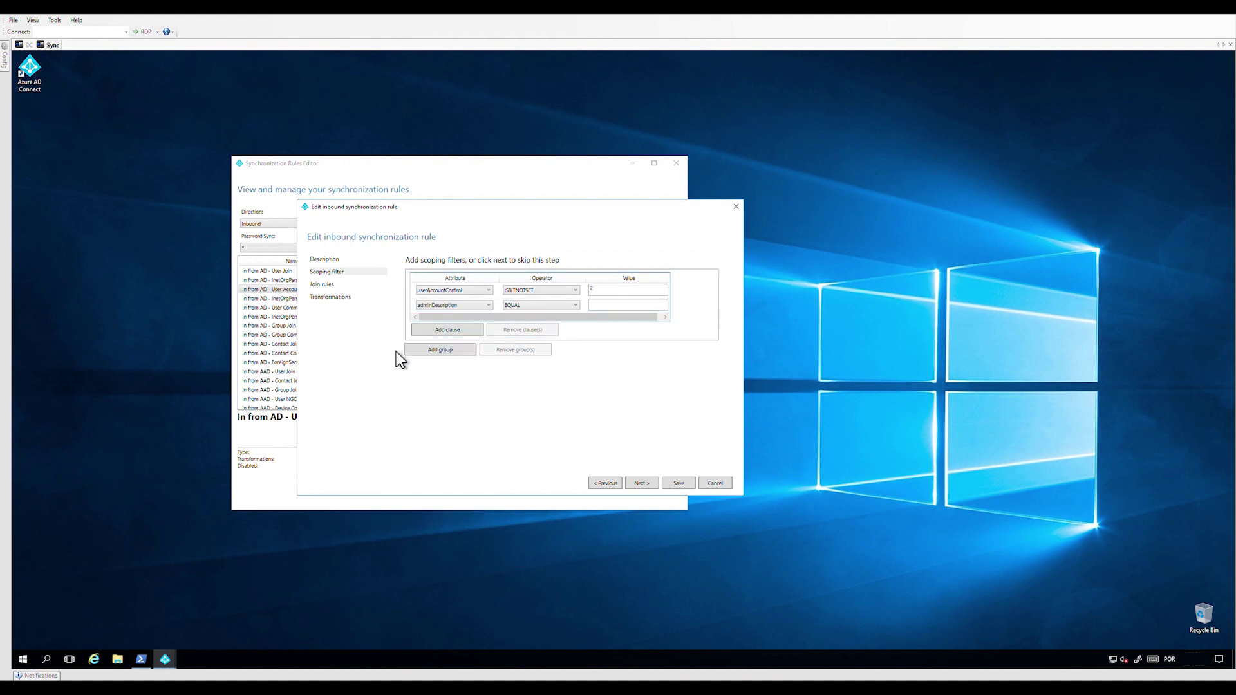
pyautogui.click(527, 307)
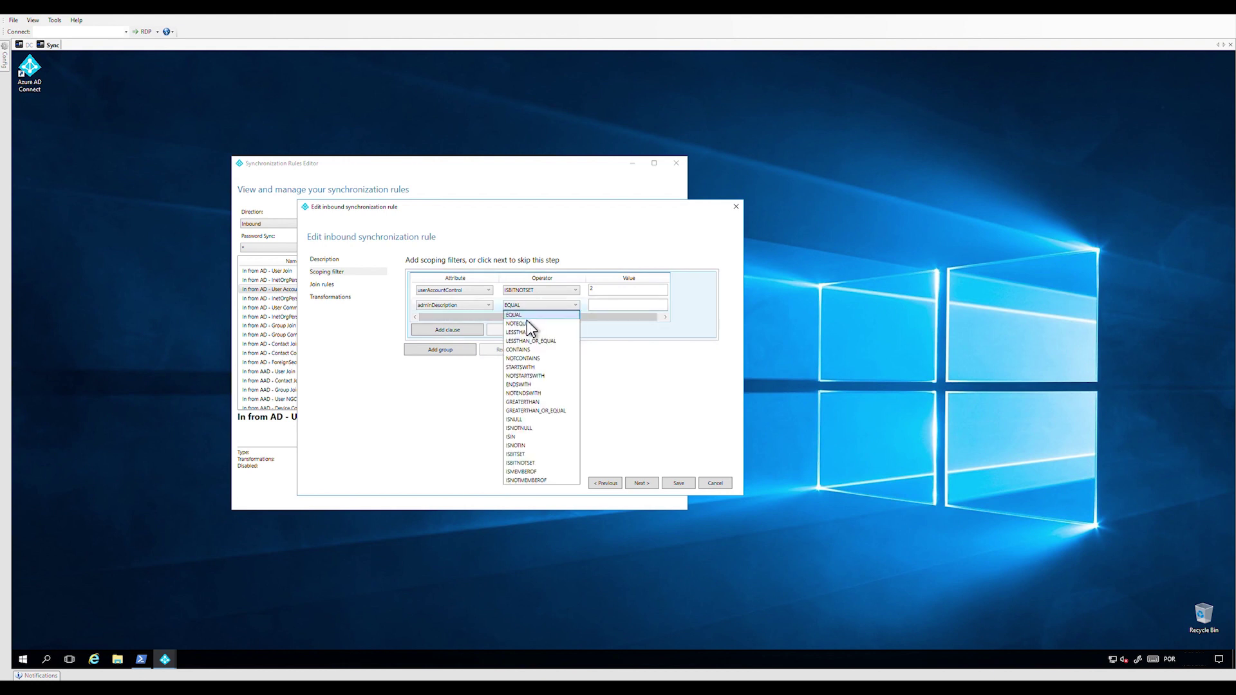
pyautogui.click(529, 325)
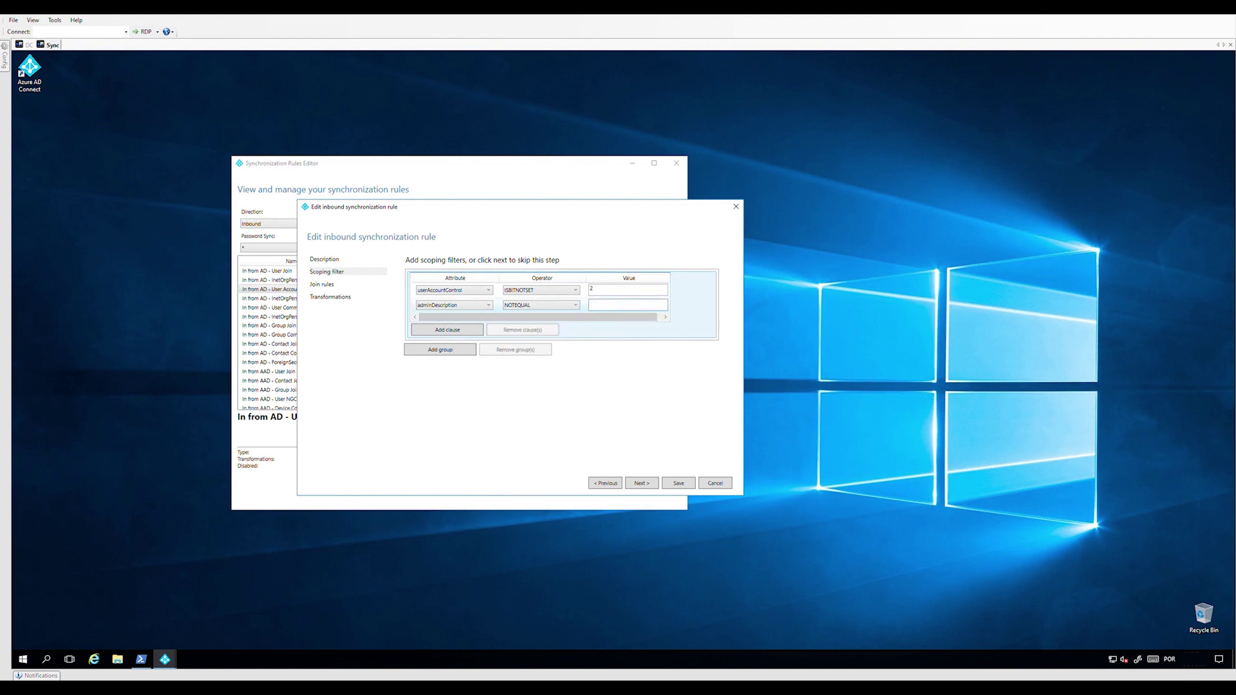
pyautogui.write('PHSIncluded')
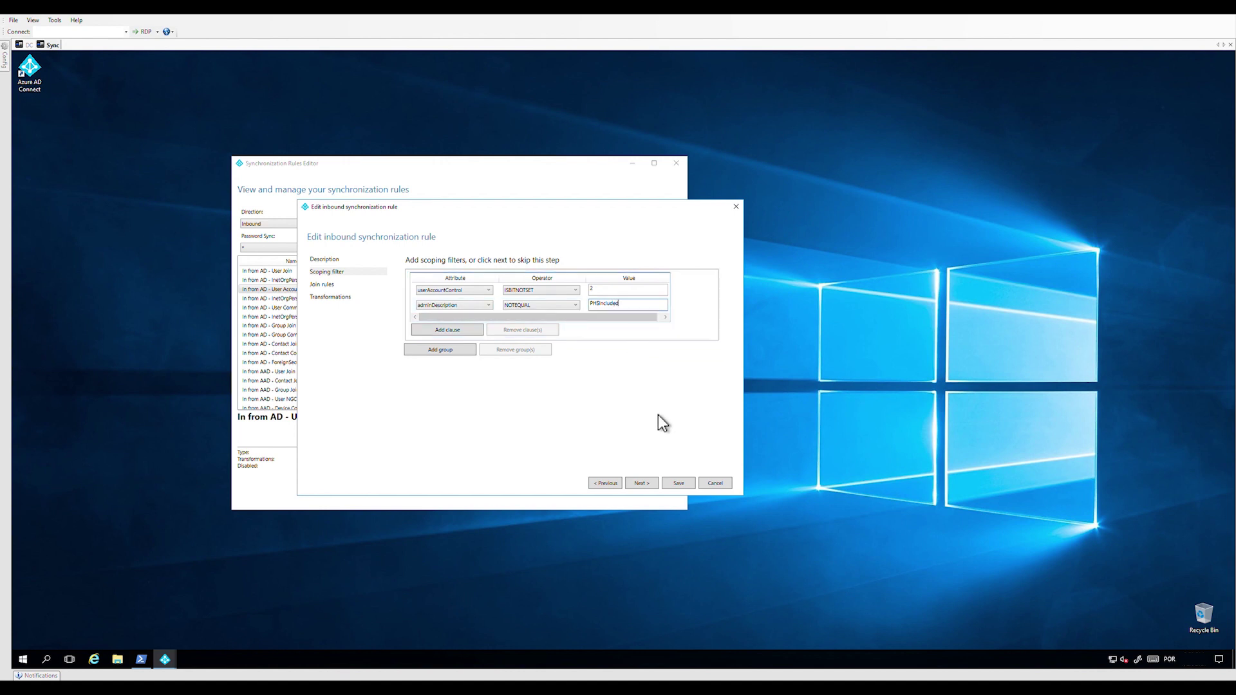
# Step: Save the rule, accepting the expression warning and the full synchronization notice
pyautogui.click(677, 485)
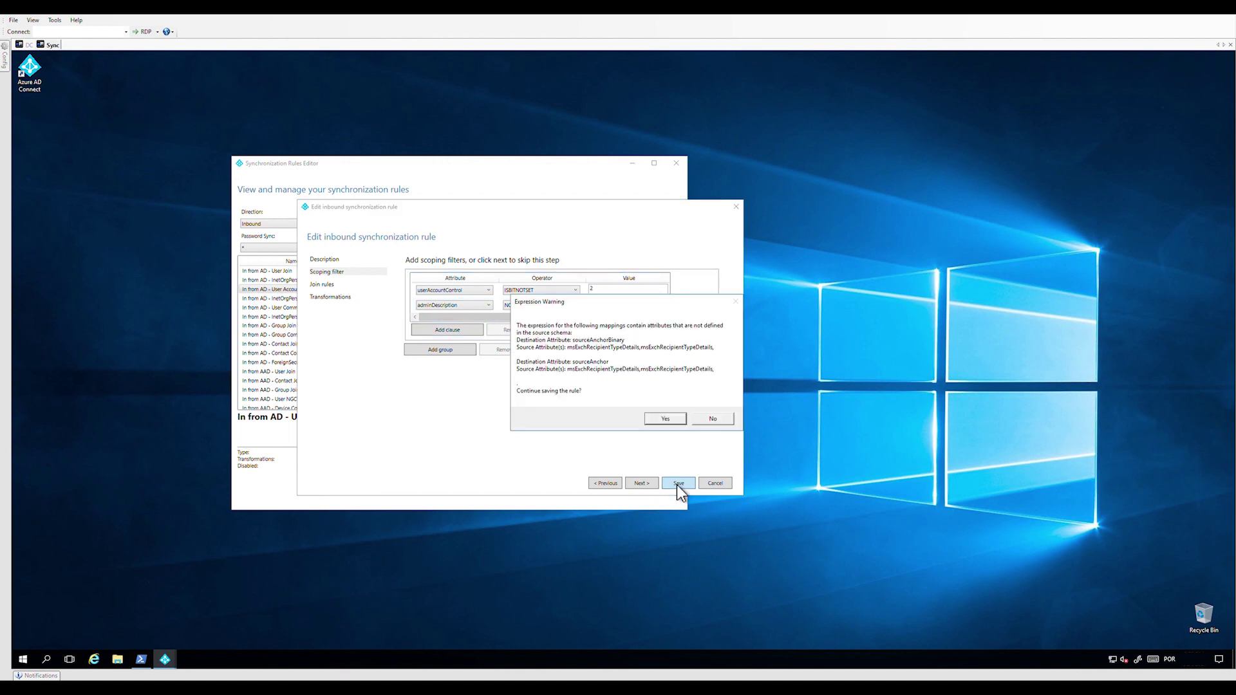
pyautogui.click(674, 420)
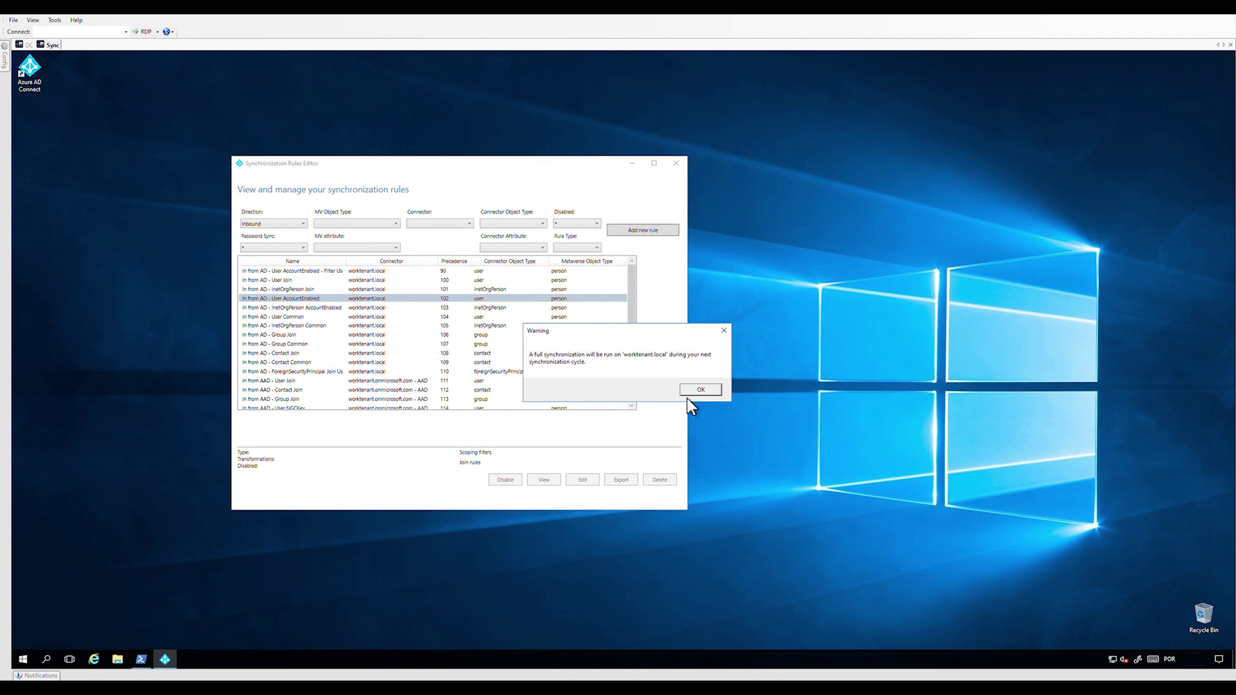
pyautogui.click(699, 389)
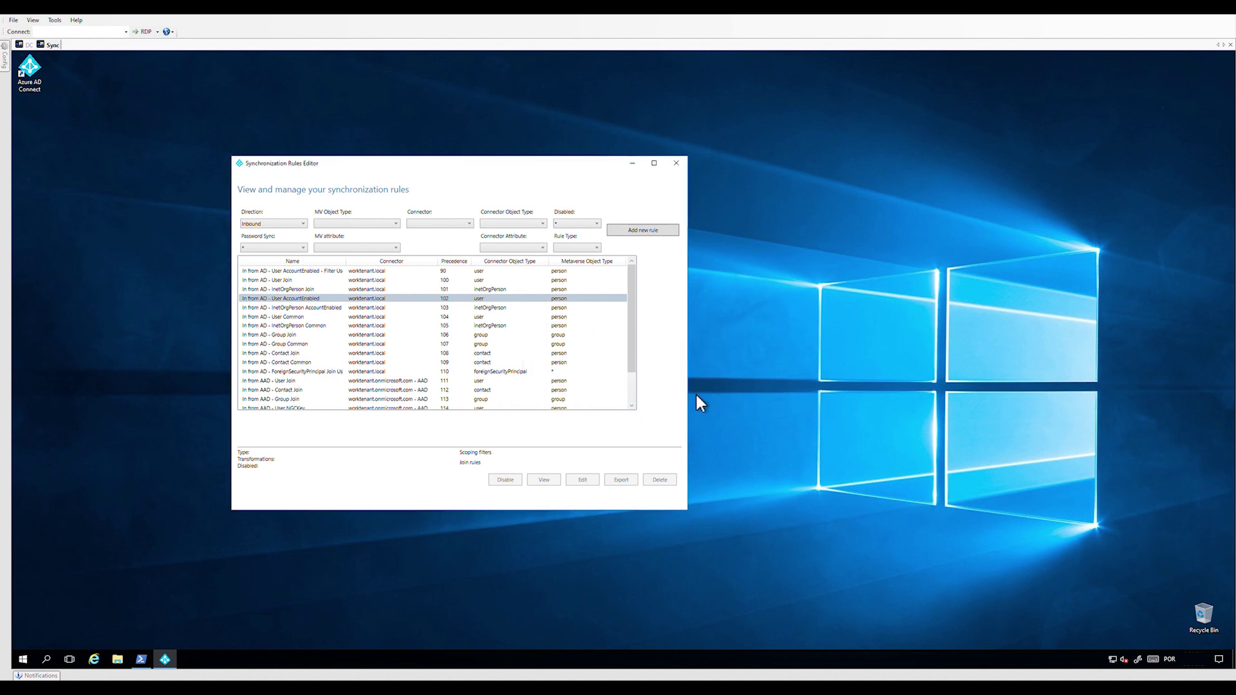
# Step: Clone the 'In from AD - User AccountEnabled' rule again and name it 'Users included for PHS'
pyautogui.click(328, 298)
pyautogui.moveTo(346, 261); pyautogui.dragTo(394, 271)
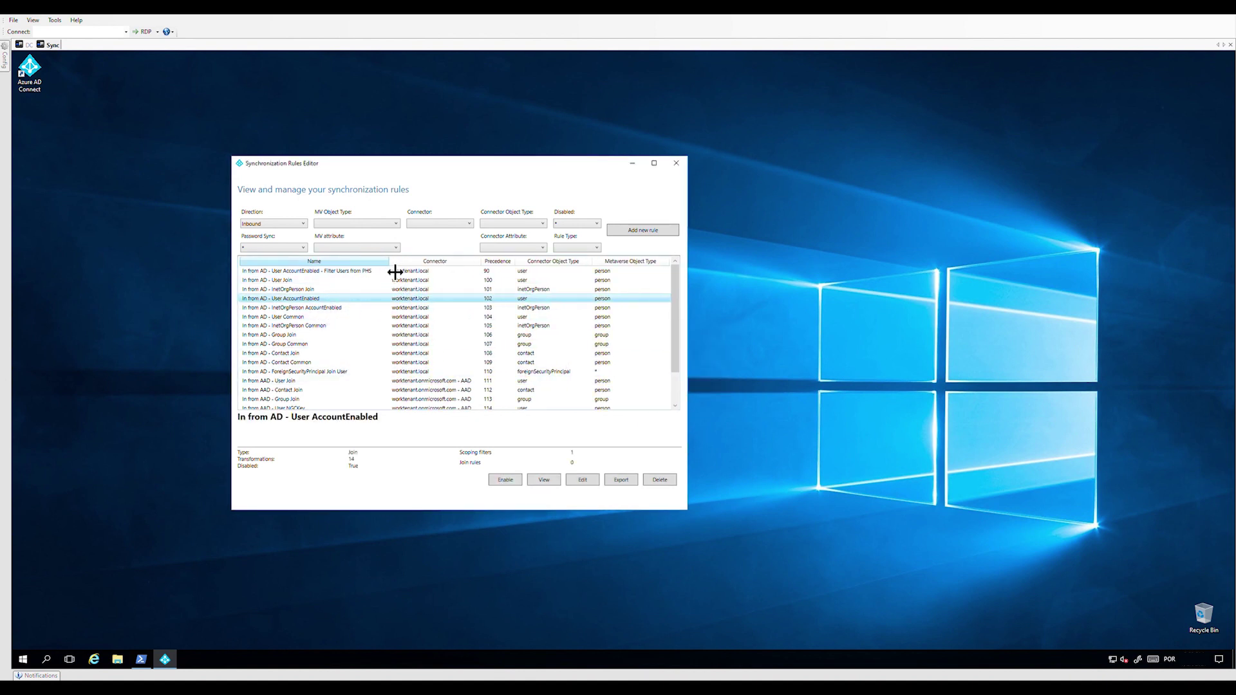
pyautogui.click(582, 480)
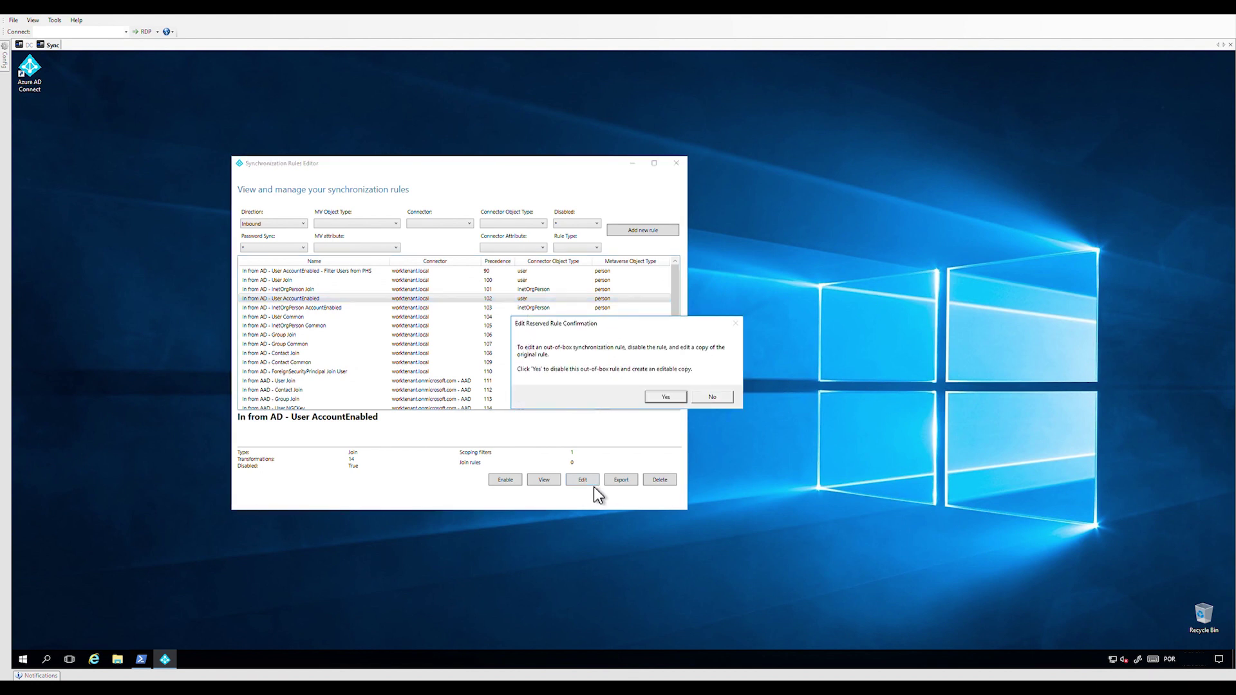
pyautogui.click(666, 397)
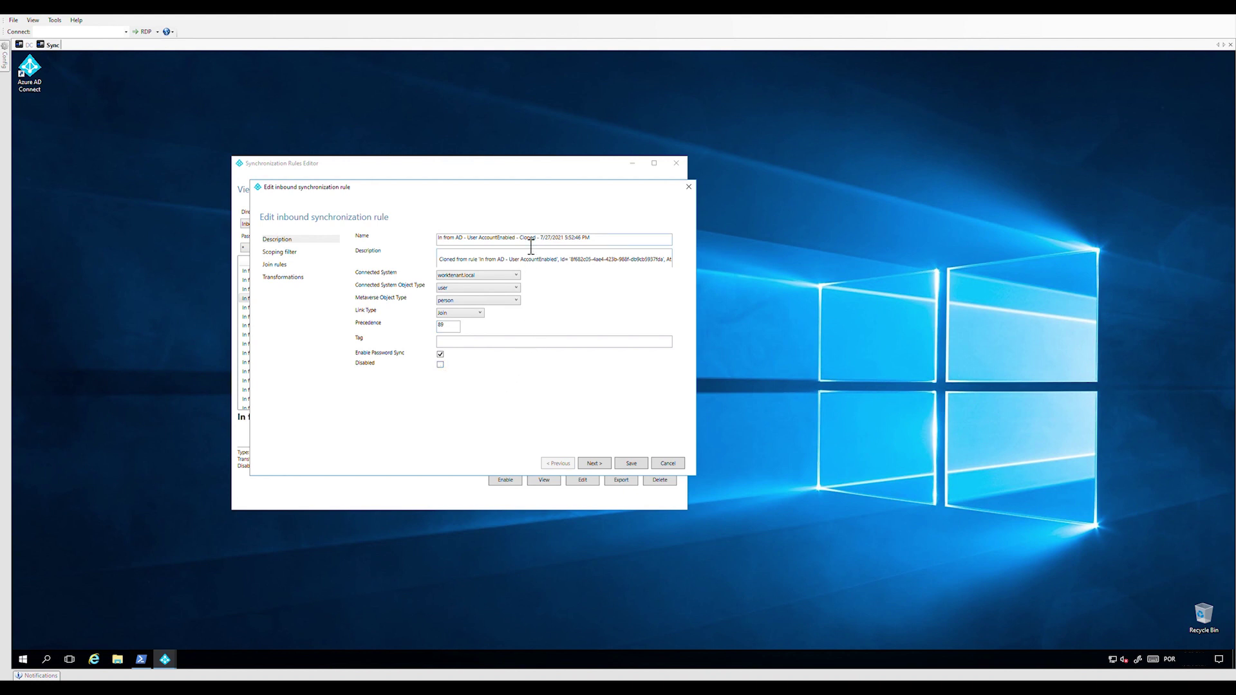
pyautogui.moveTo(522, 247); pyautogui.dragTo(604, 248)
pyautogui.press('BackSpace')
pyautogui.write('Users included for PHS')
# Step: Add a scoping filter clause adminDescription EQUAL PHSIncluded to the new clone
pyautogui.click(288, 254)
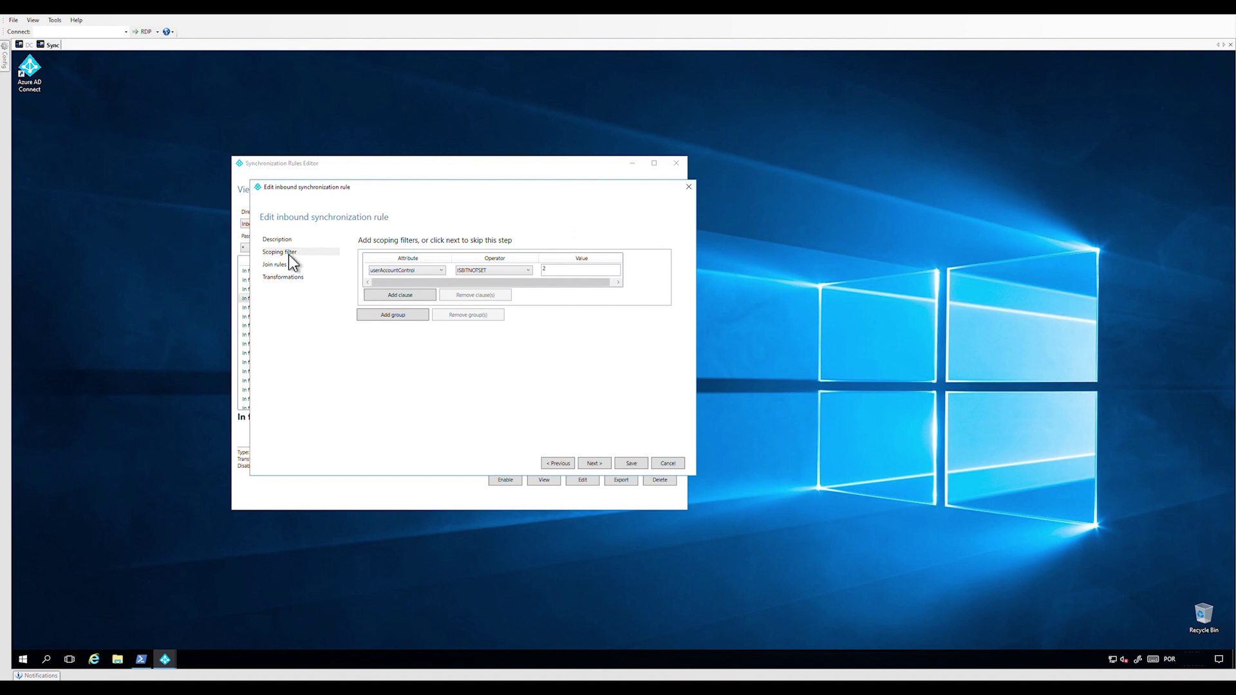
pyautogui.click(391, 300)
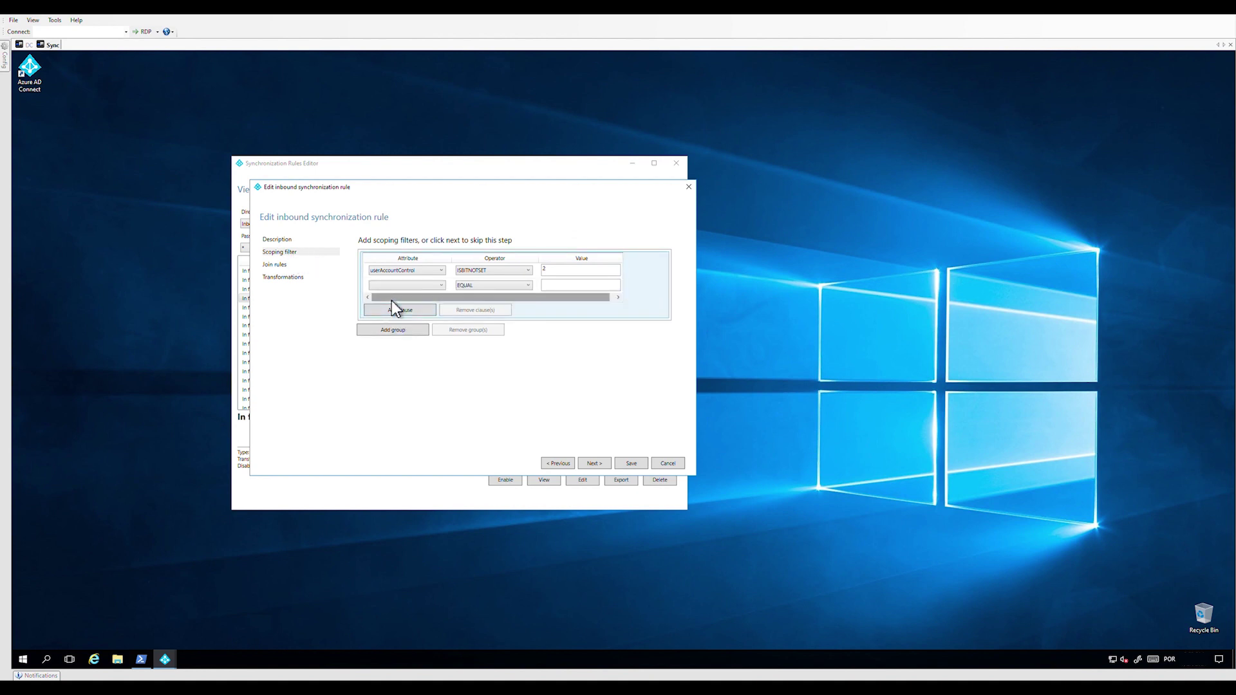
pyautogui.click(408, 289)
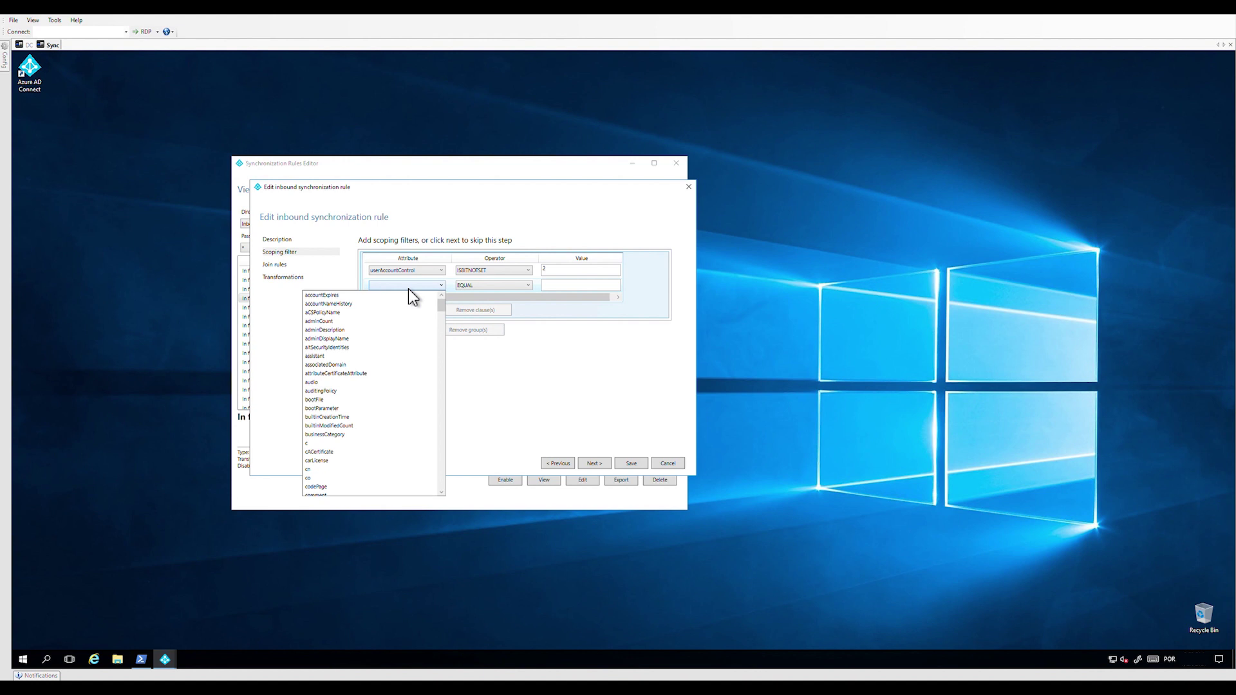
pyautogui.click(344, 330)
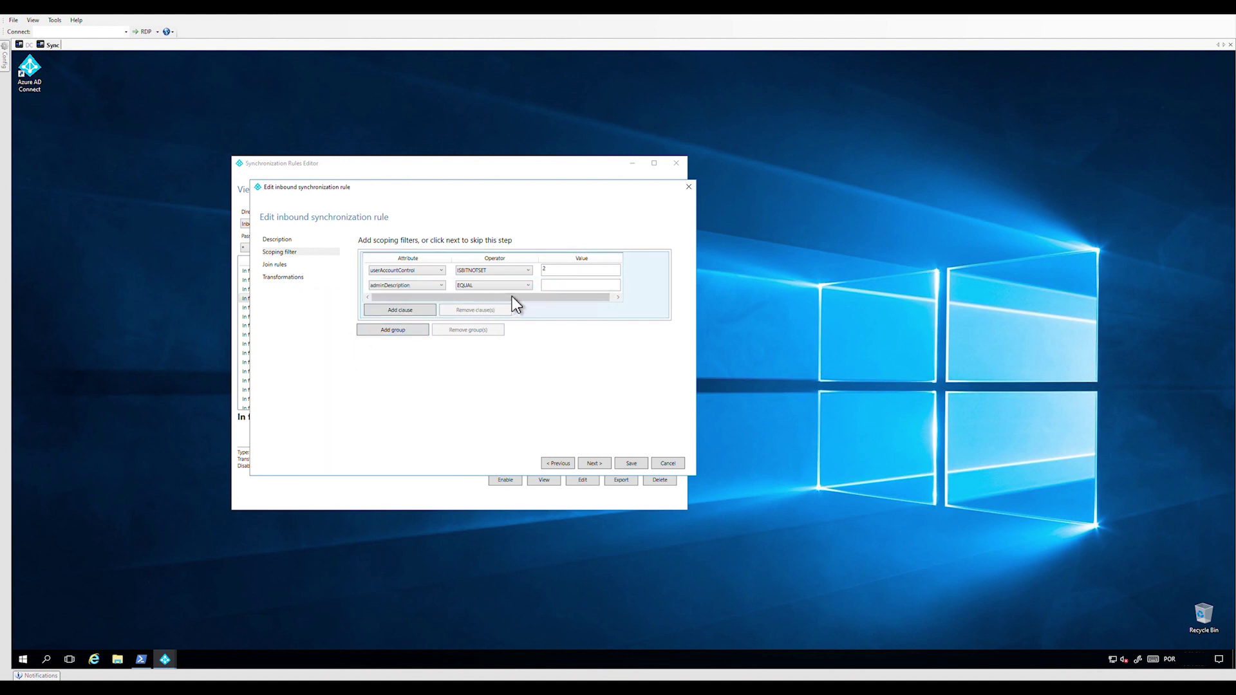
pyautogui.click(565, 288)
pyautogui.write('PHSInclude')
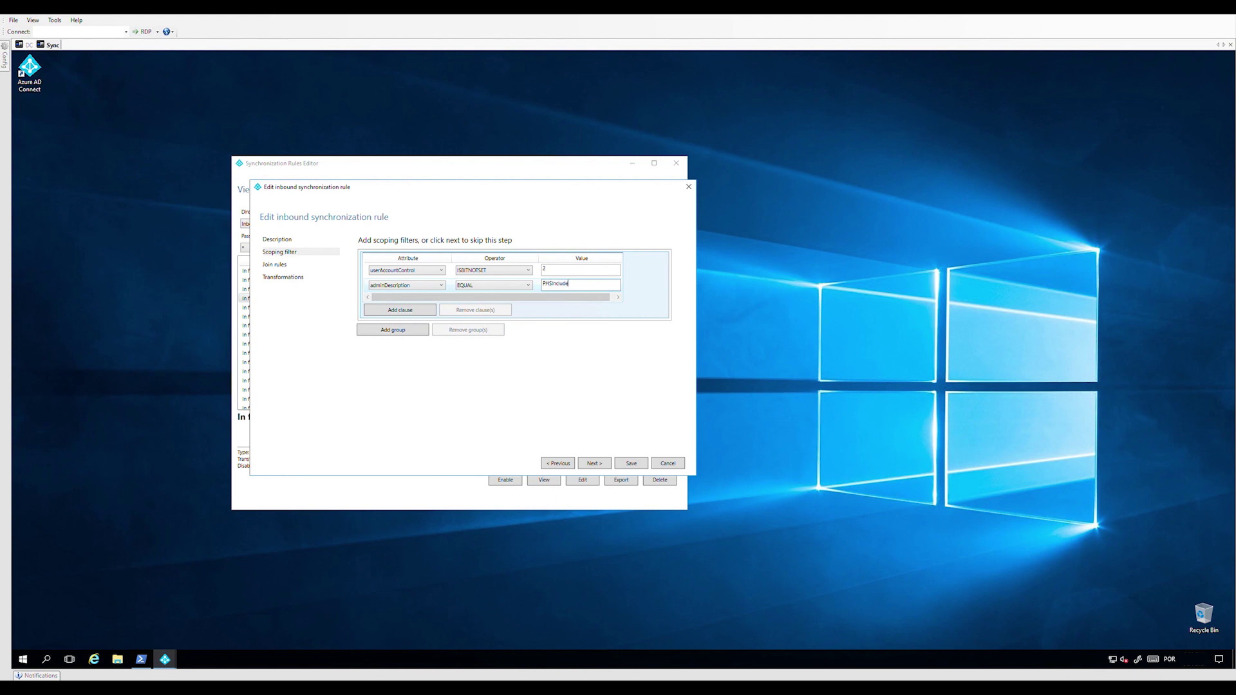
pyautogui.write('d')
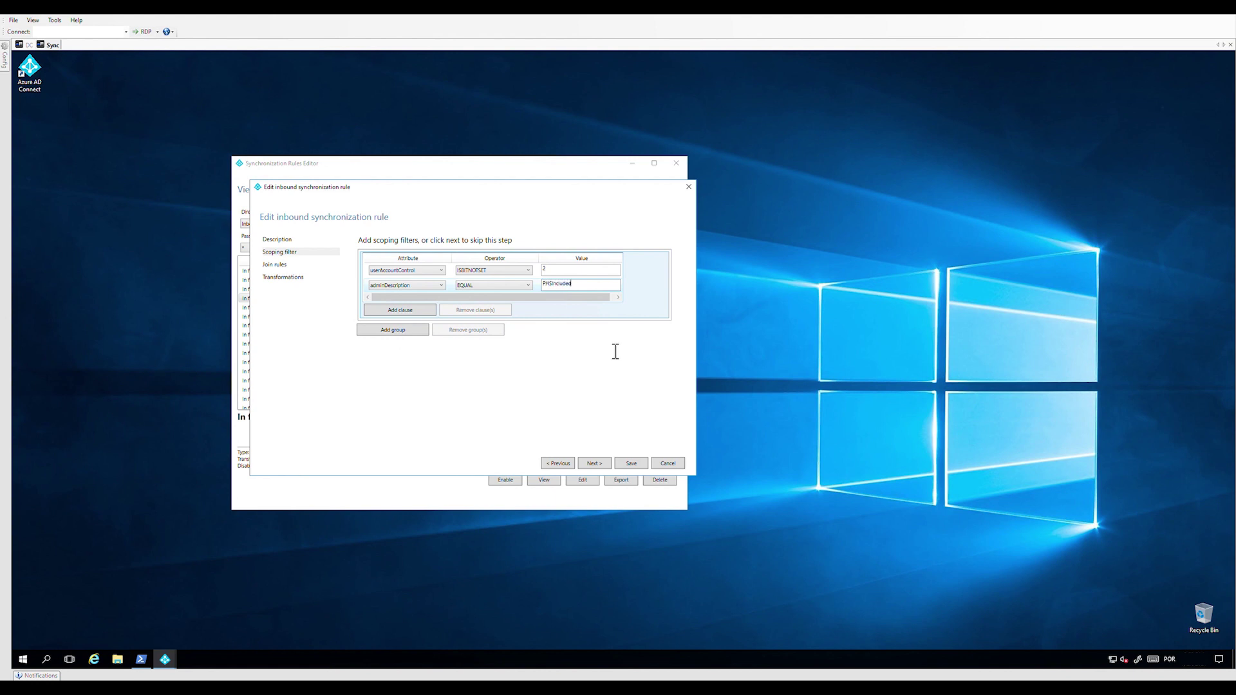
# Step: Save the rule, confirming the expression warning and the full synchronization notice
pyautogui.click(631, 464)
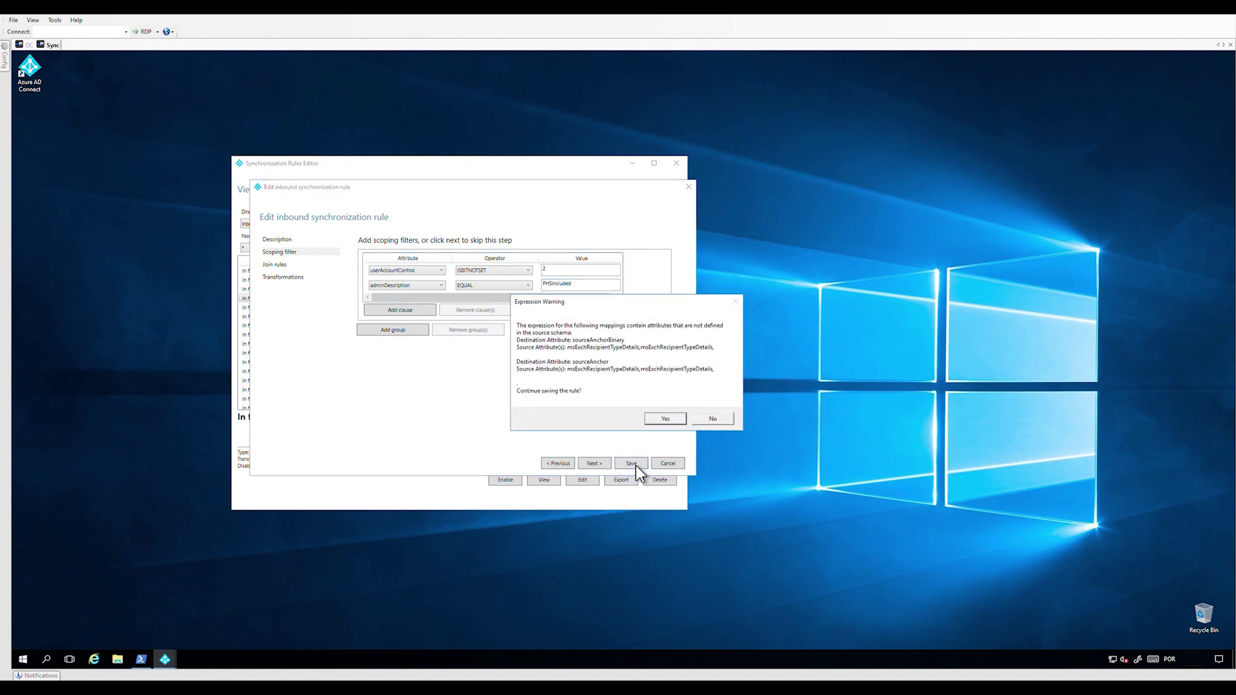
pyautogui.click(671, 424)
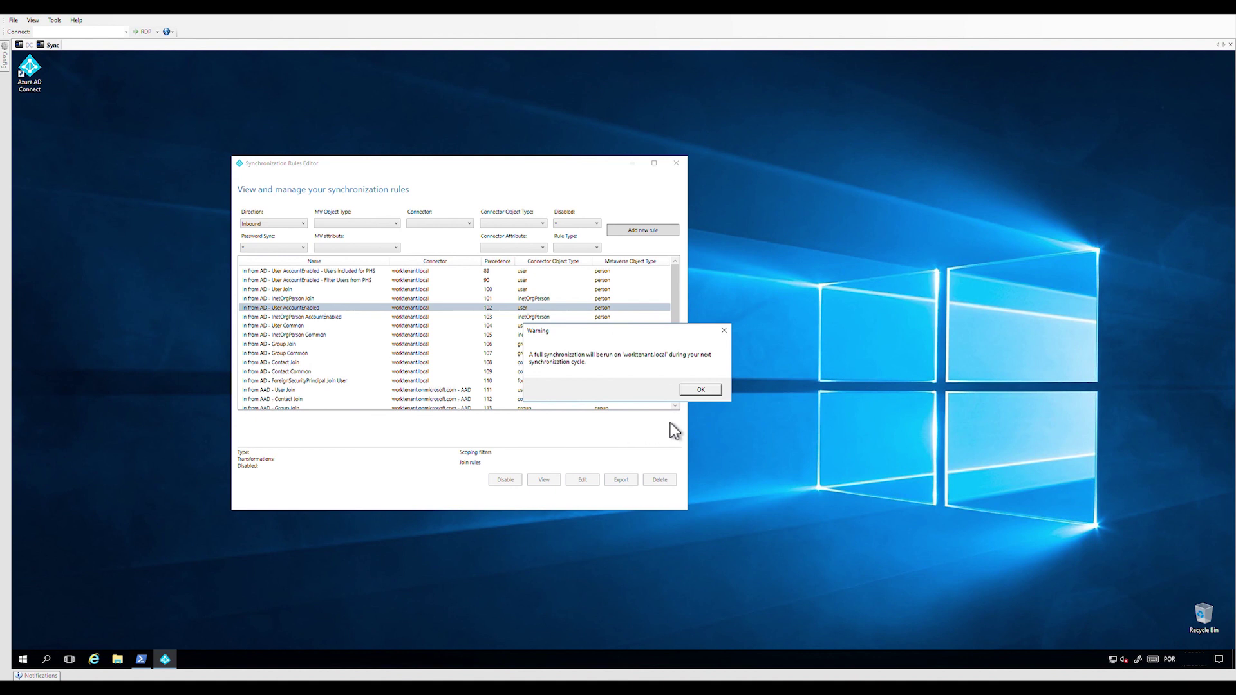
pyautogui.click(700, 390)
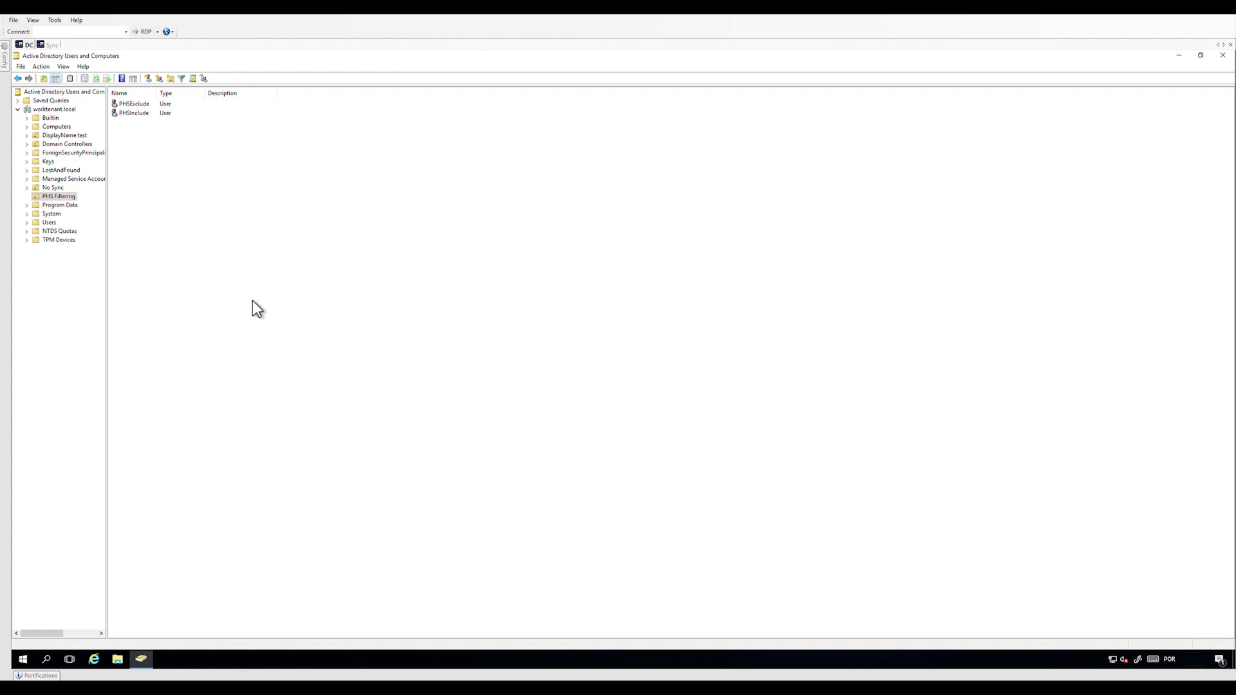
# Step: Set the PHSInclude user's adminDescription attribute to PHSIncluded, apply it, and return to the Sync server
pyautogui.doubleClick(142, 115)
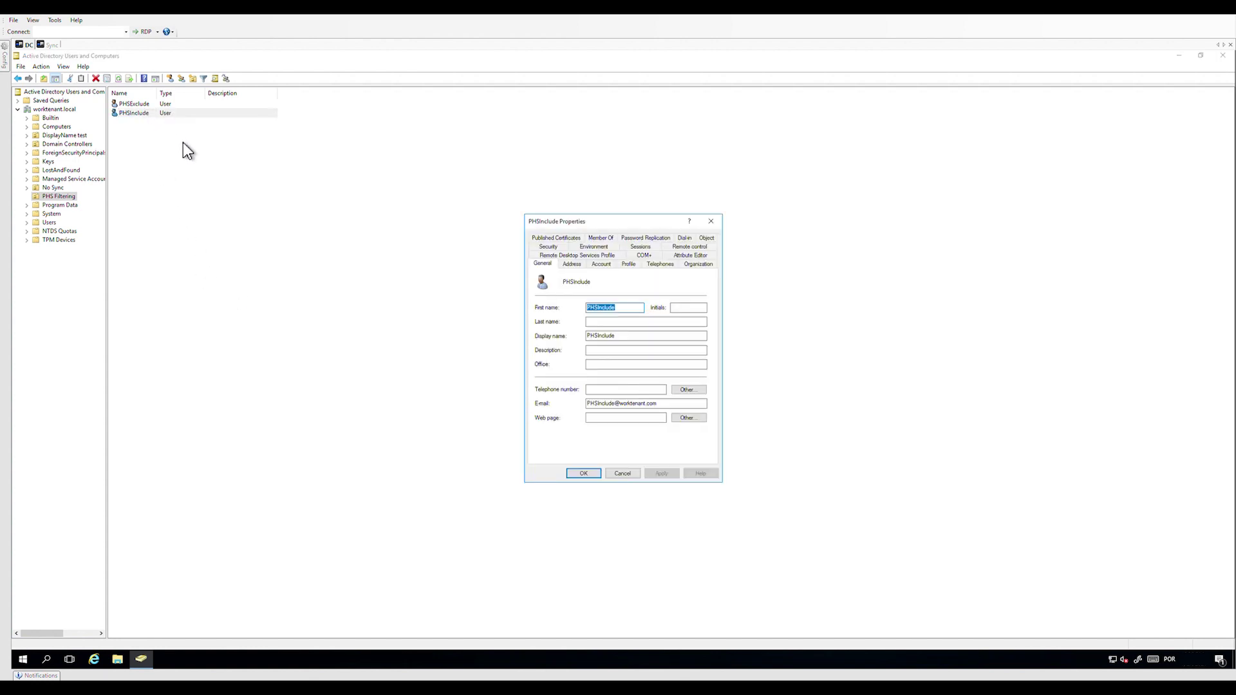
pyautogui.click(687, 256)
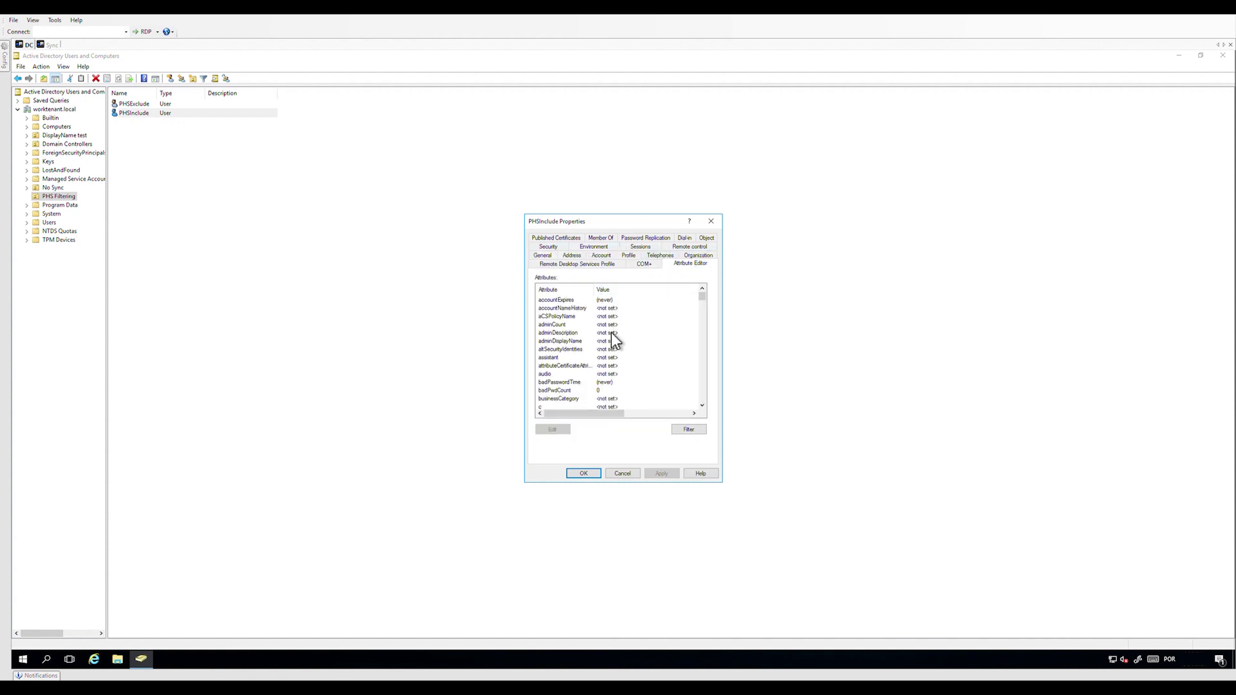
pyautogui.doubleClick(612, 333)
pyautogui.write('P')
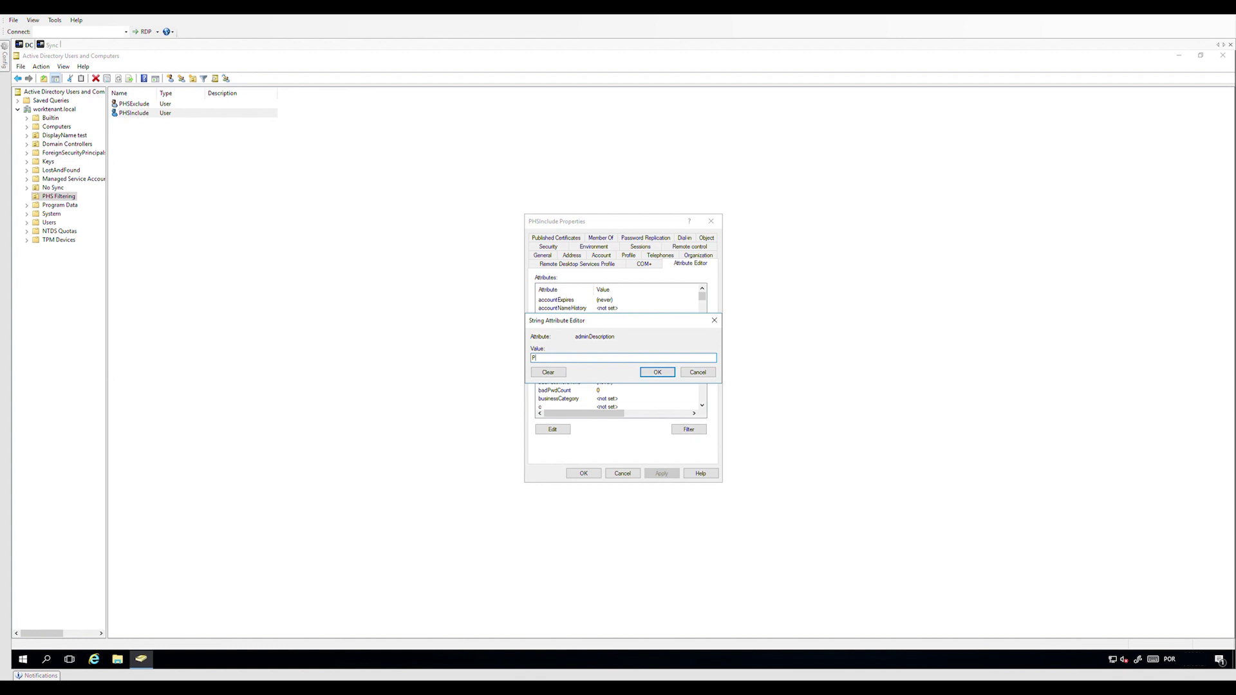
pyautogui.write('HSIncluded')
pyautogui.click(660, 373)
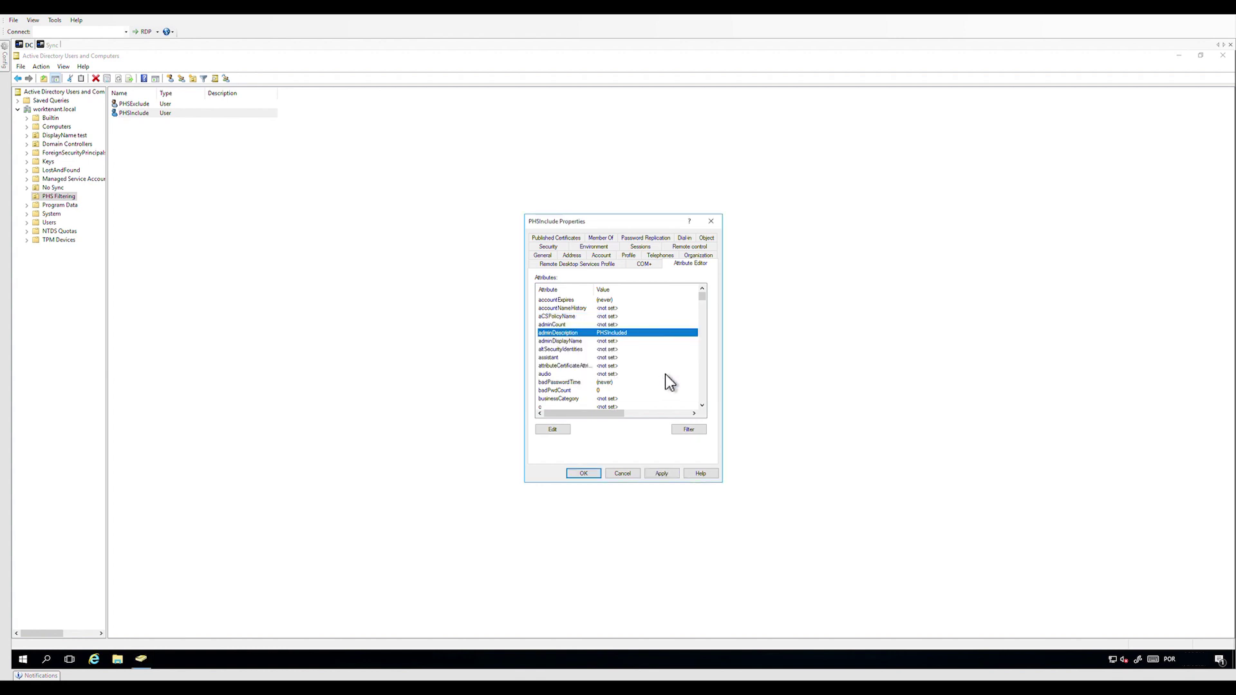
pyautogui.click(668, 477)
pyautogui.click(595, 475)
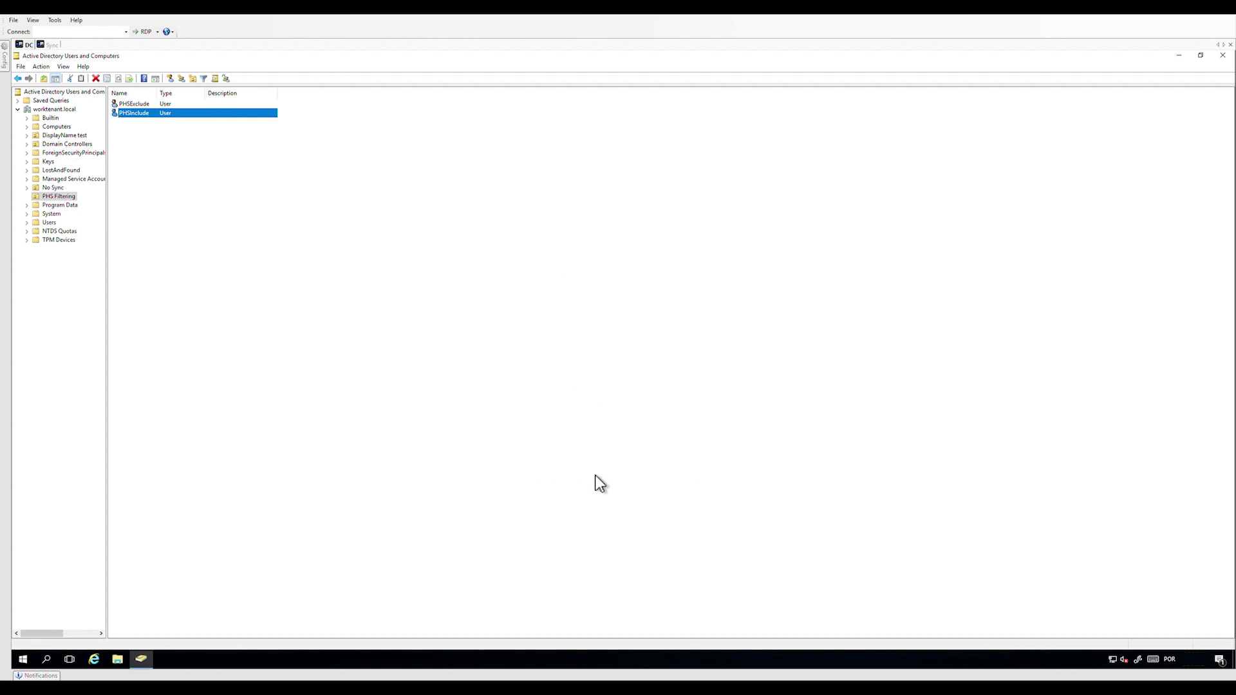
pyautogui.click(52, 44)
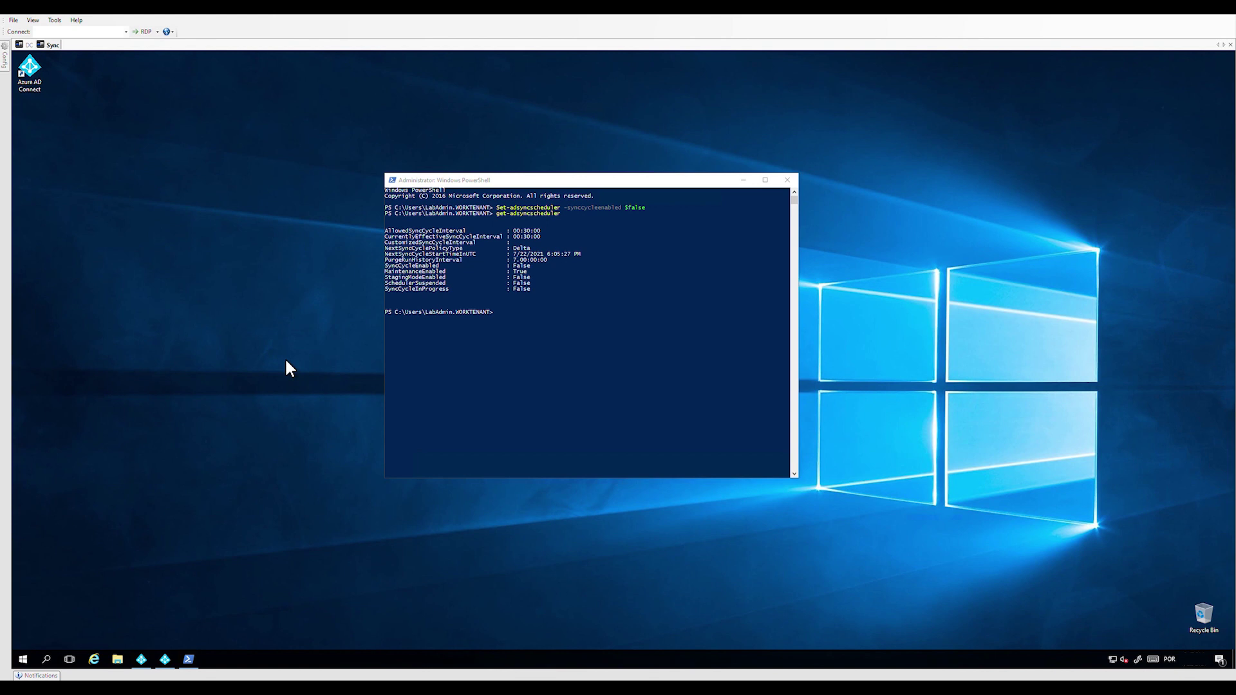
# Step: Enable the sync scheduler with Set-ADSyncScheduler and confirm SyncCycleEnabled shows True
pyautogui.click(520, 316)
pyautogui.write('Set-adsyncscheduler -synccycleenabled $true')
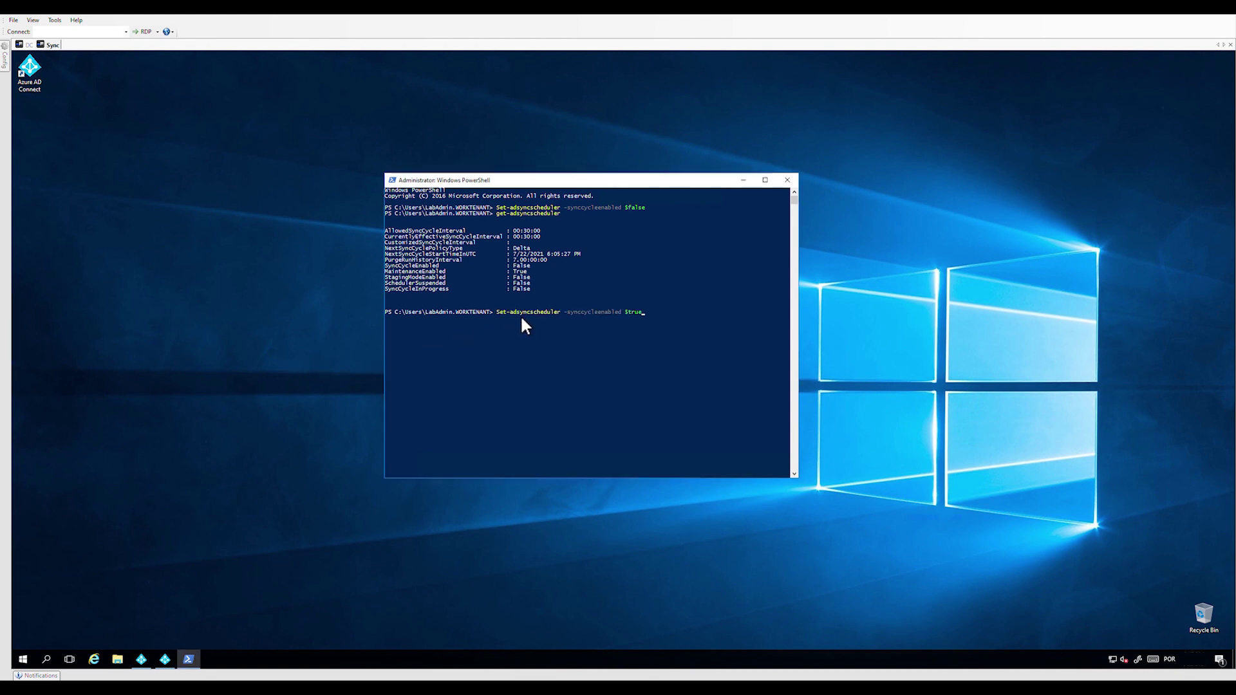
pyautogui.press('Return')
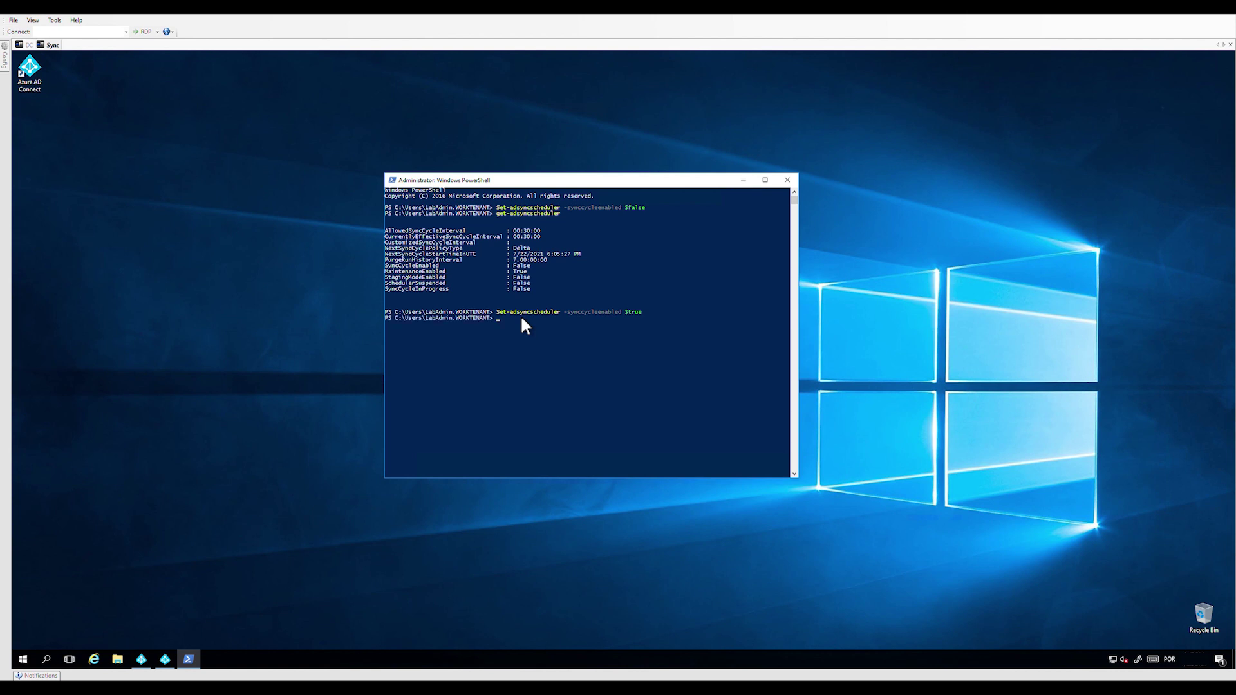
pyautogui.press('Up')
pyautogui.press('Up')
pyautogui.press('Return')
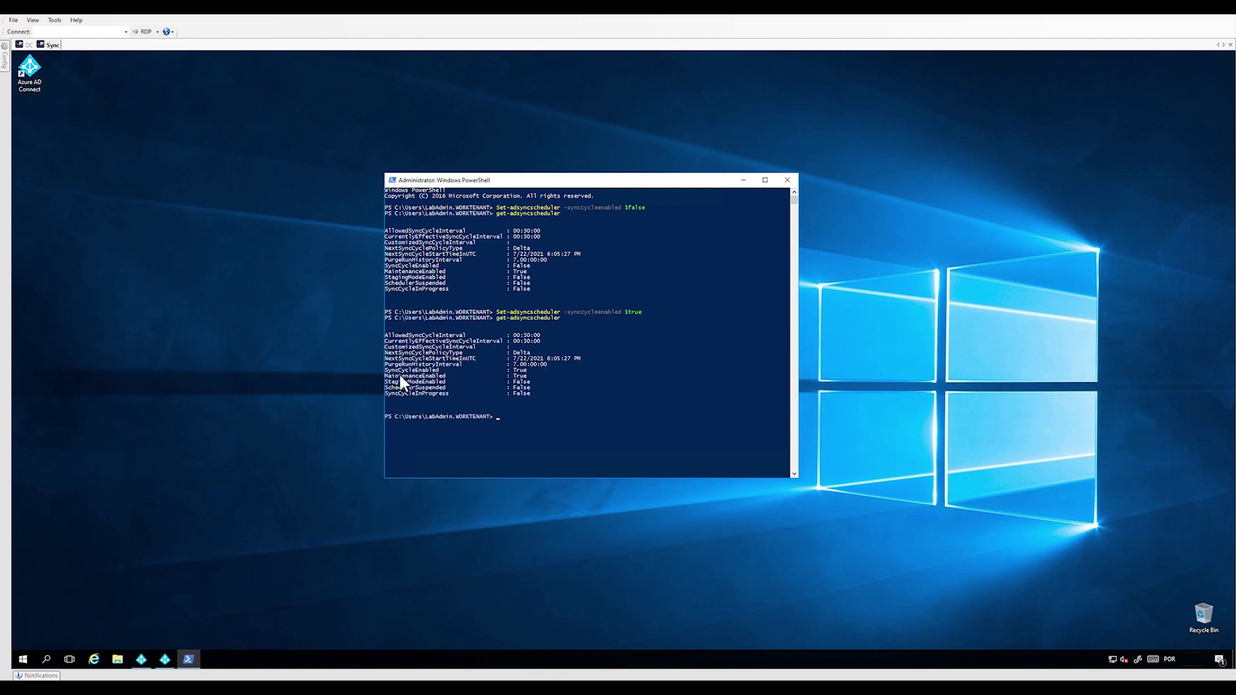
pyautogui.moveTo(389, 372); pyautogui.dragTo(531, 370)
pyautogui.click(511, 417)
# Step: Run Start-ADSyncSyncCycle and confirm it returns Success
pyautogui.write('start-adsyncsync')
pyautogui.press('Tab')
pyautogui.moveTo(411, 442); pyautogui.dragTo(389, 440)
pyautogui.click(508, 463)
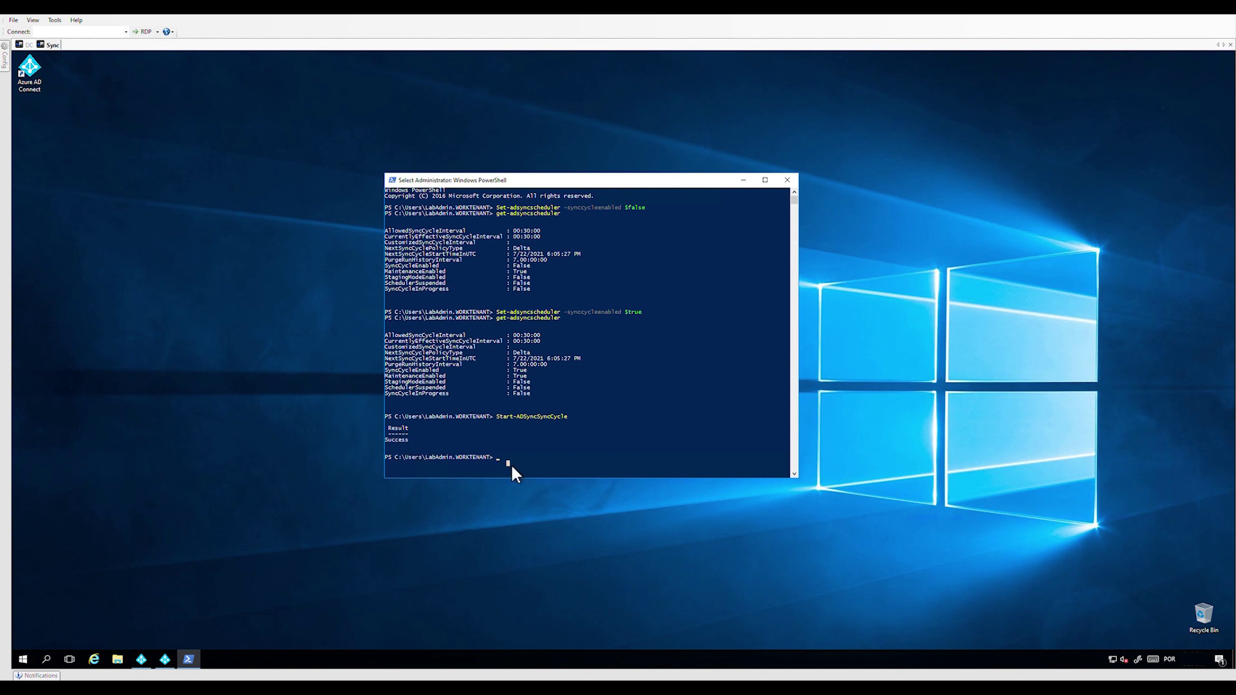
pyautogui.click(744, 180)
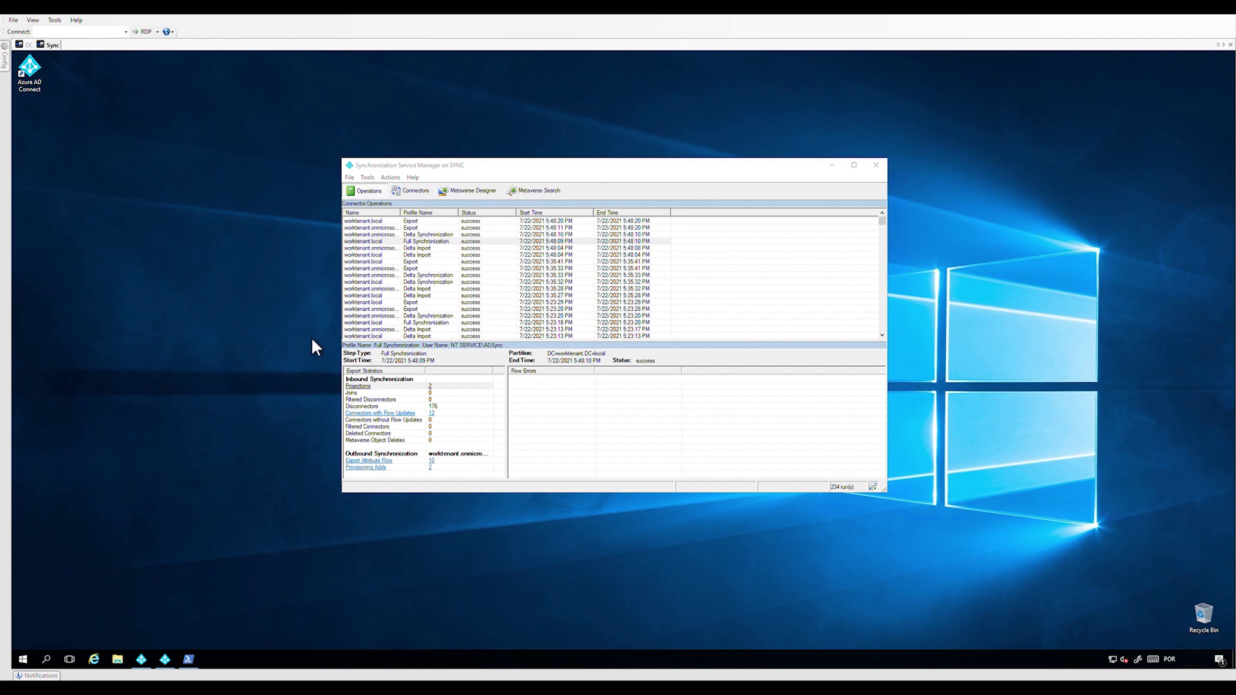
# Step: List the Full Synchronization run's projections and view the PHSExclude and PHSInclude object logs
pyautogui.click(445, 242)
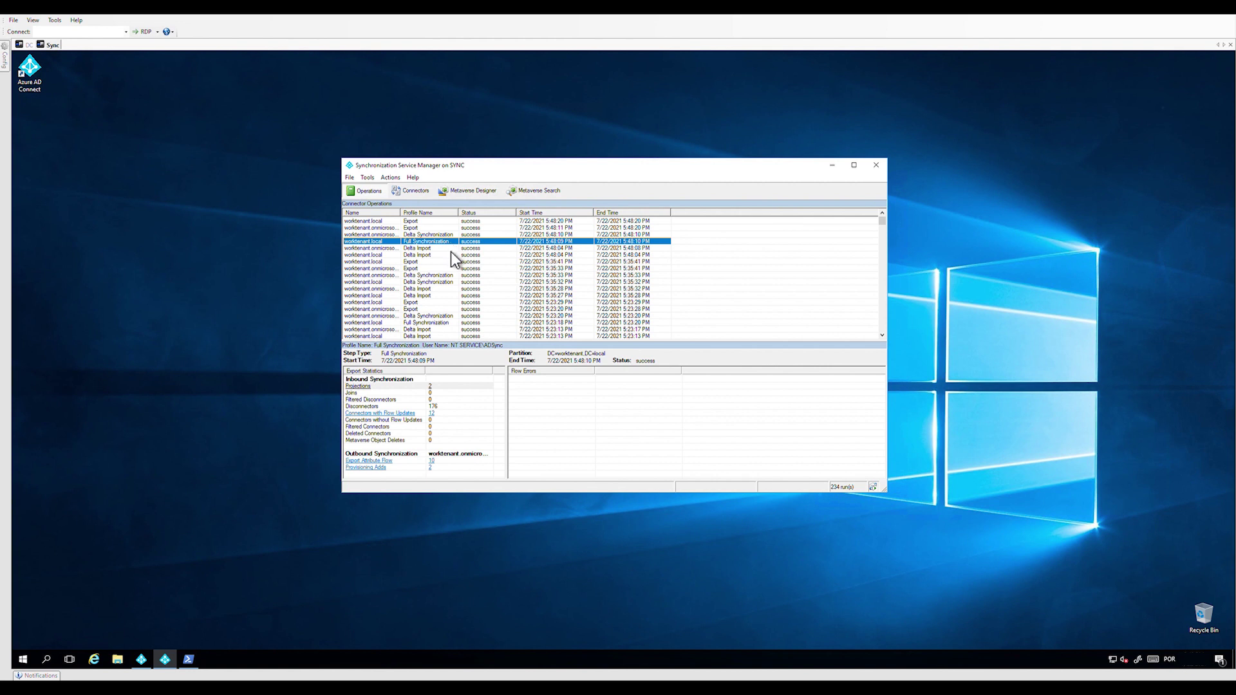
pyautogui.click(432, 388)
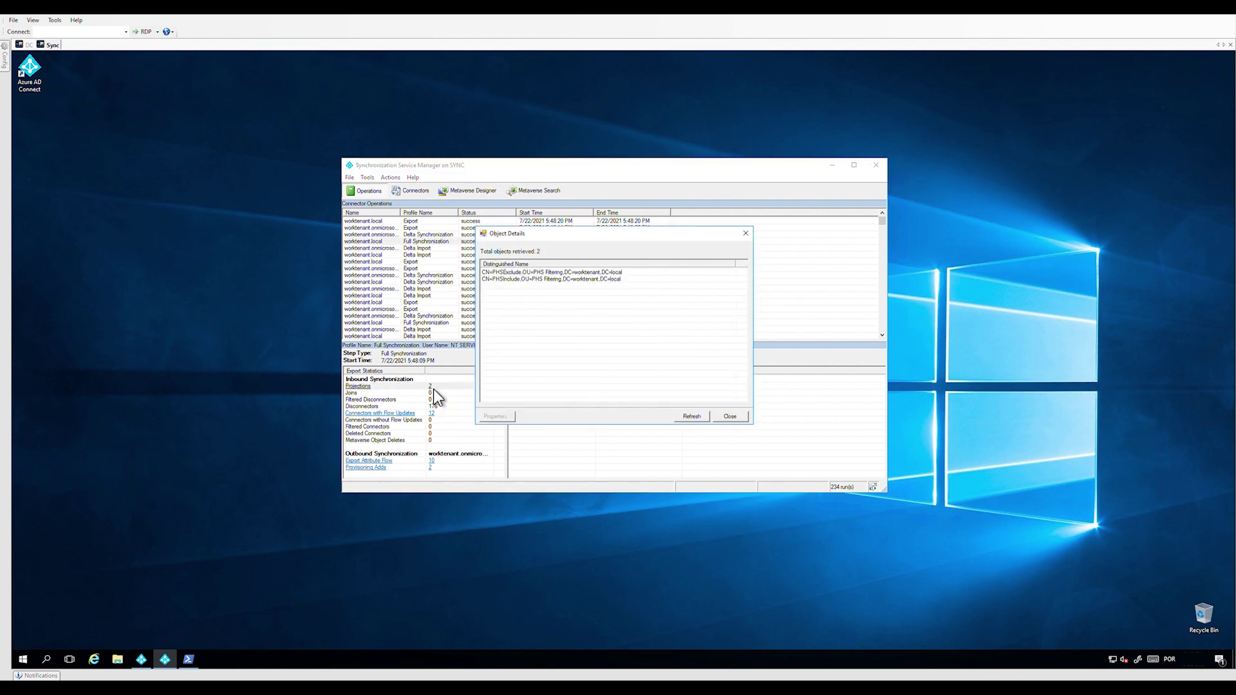
pyautogui.doubleClick(517, 274)
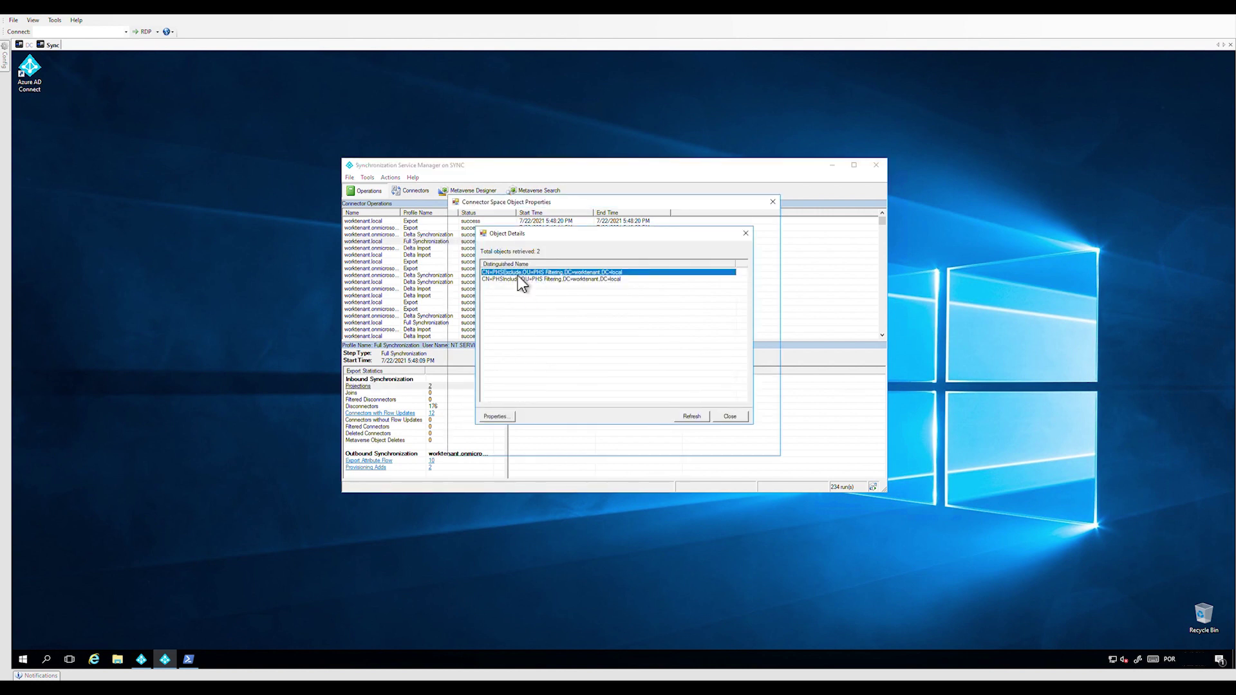
pyautogui.click(532, 450)
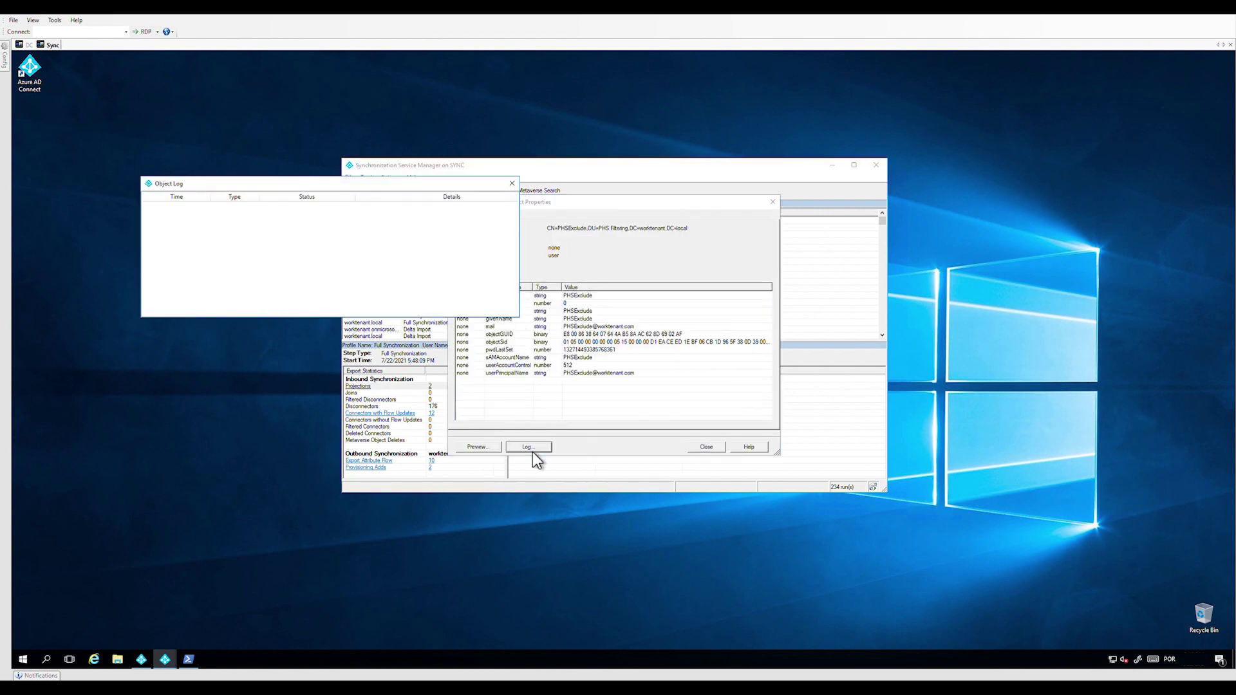
pyautogui.click(514, 186)
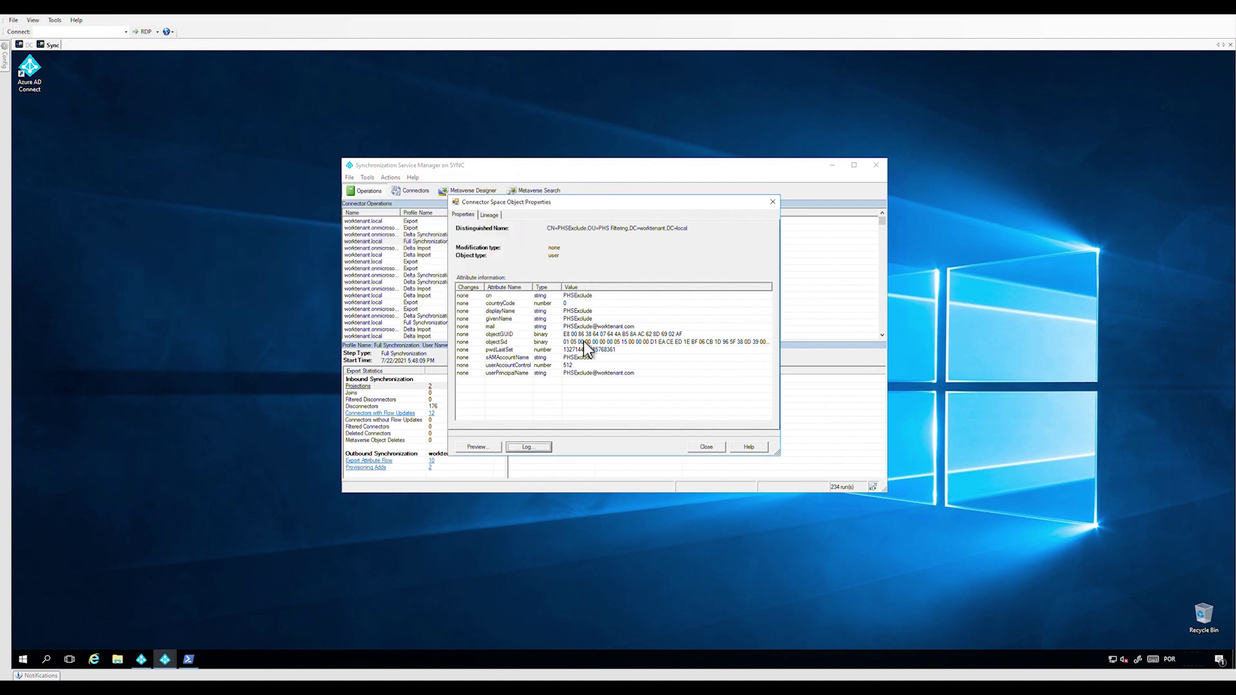
pyautogui.click(706, 446)
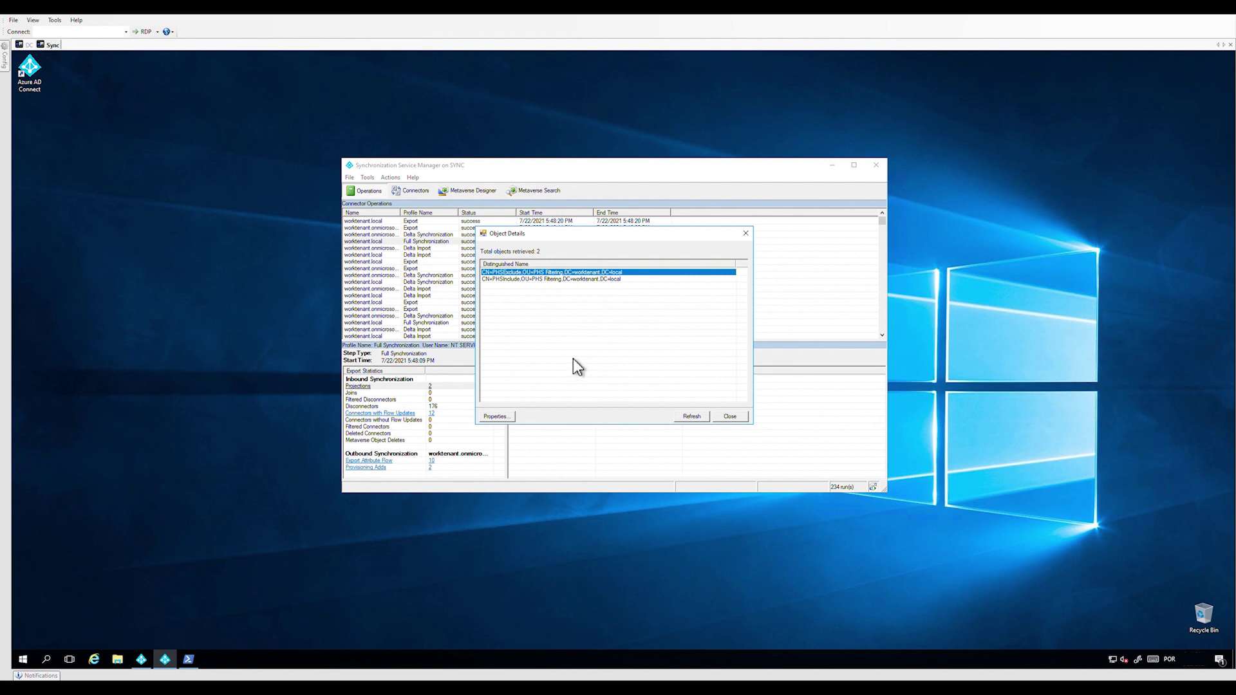
pyautogui.doubleClick(536, 279)
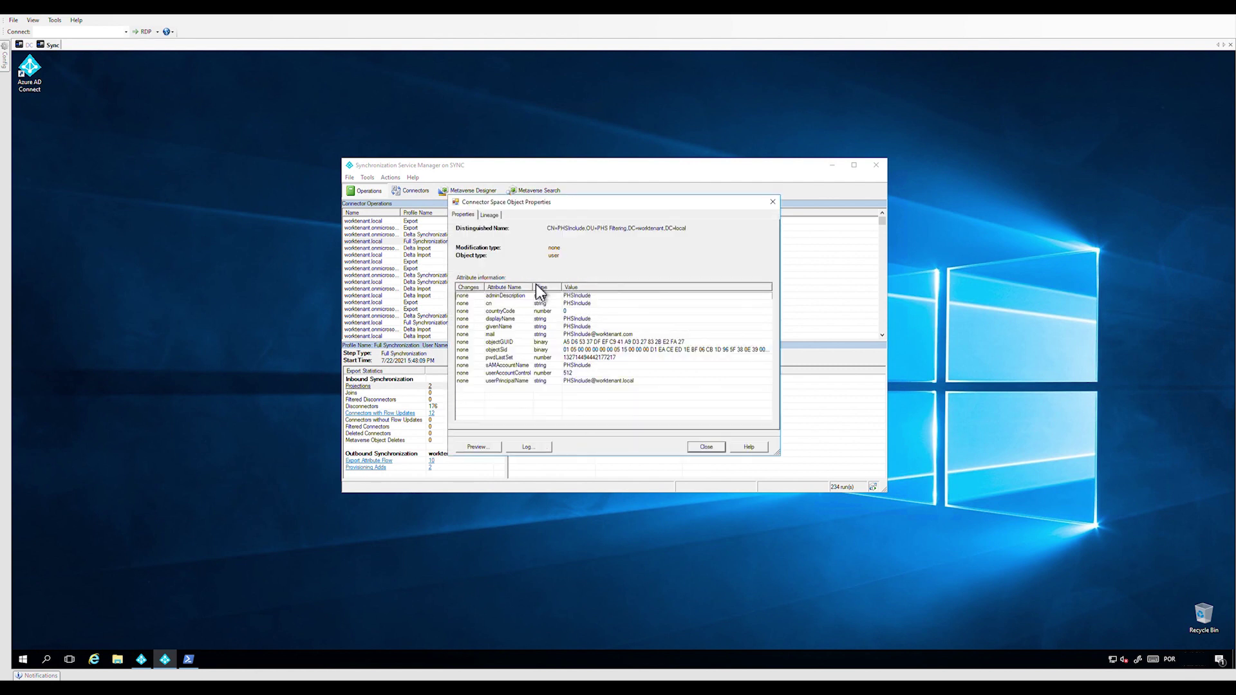
pyautogui.click(529, 446)
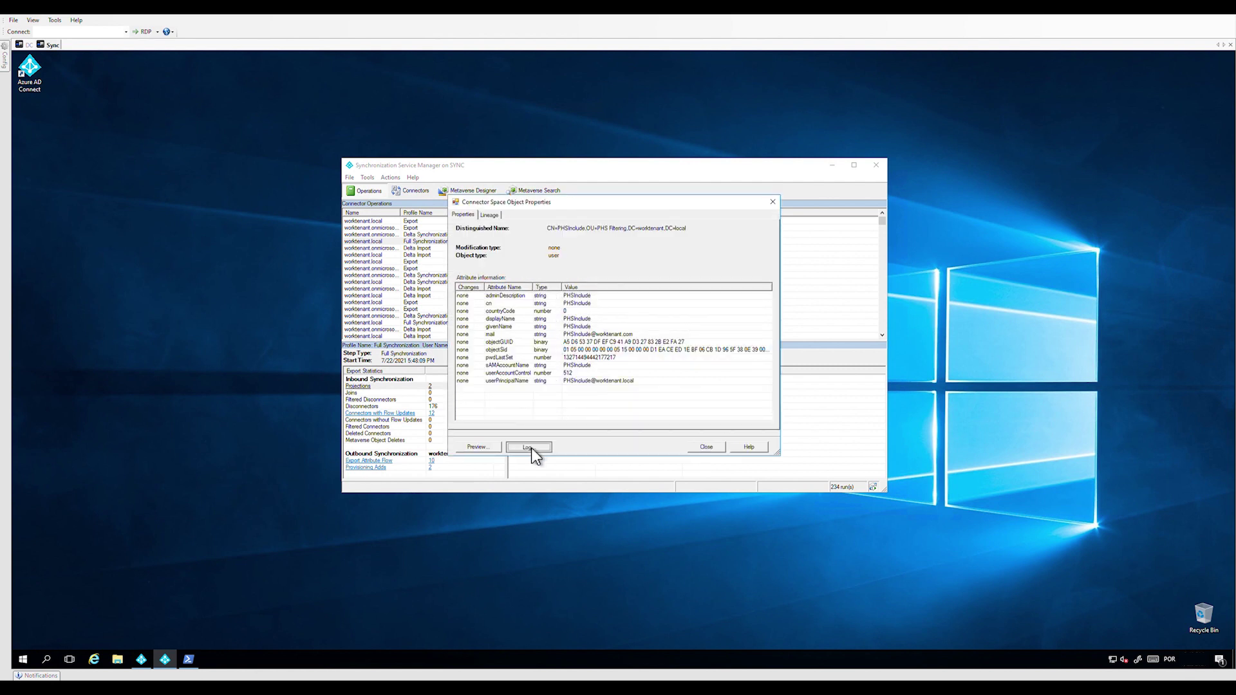